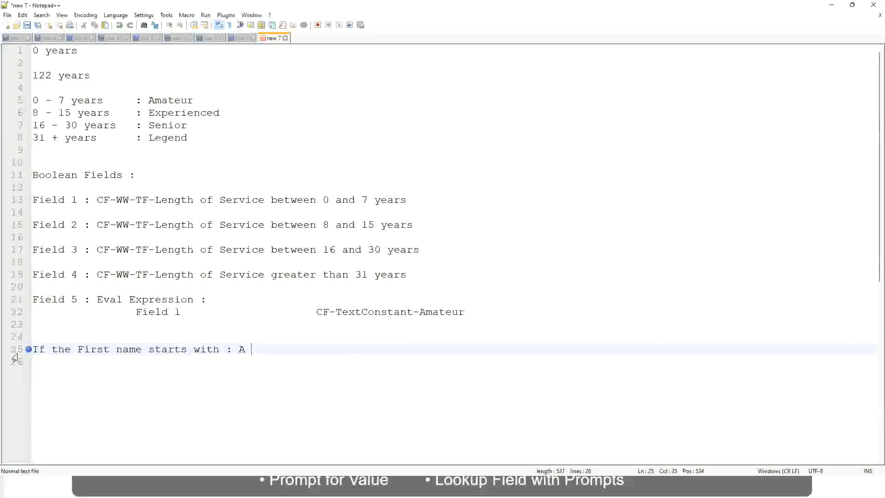
- Complete the first-name condition on line 25 with the range A - G and the result "A Listers" in quotes
text(- G :)
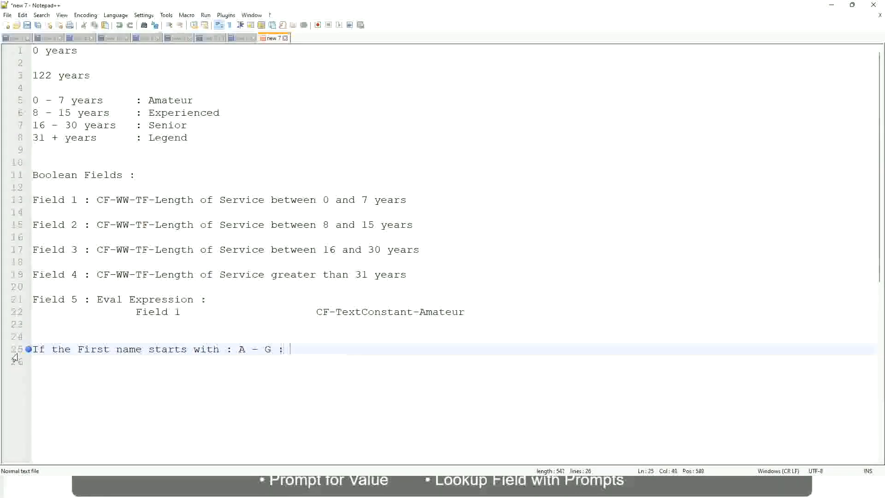
text(A ll)
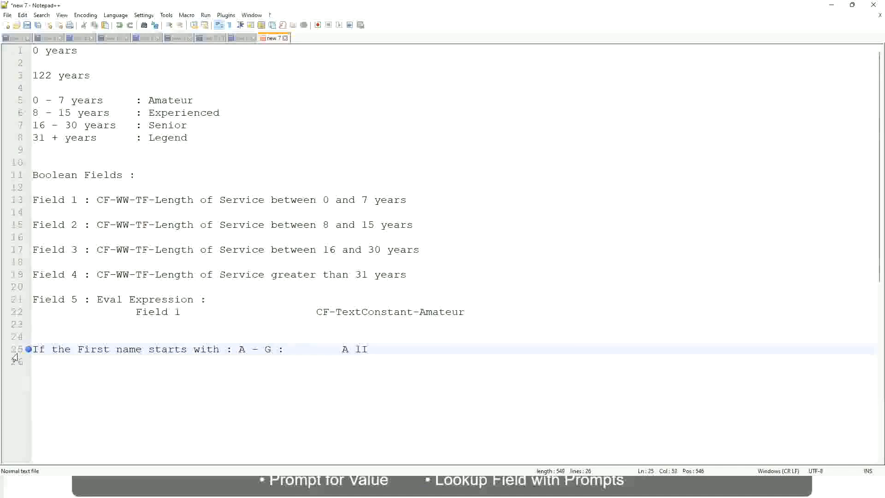
text(sters)
key(BackSpace)
key(ctrl+Left)
key(ctrl+Left)
text("")
key(Right)
key(Left)
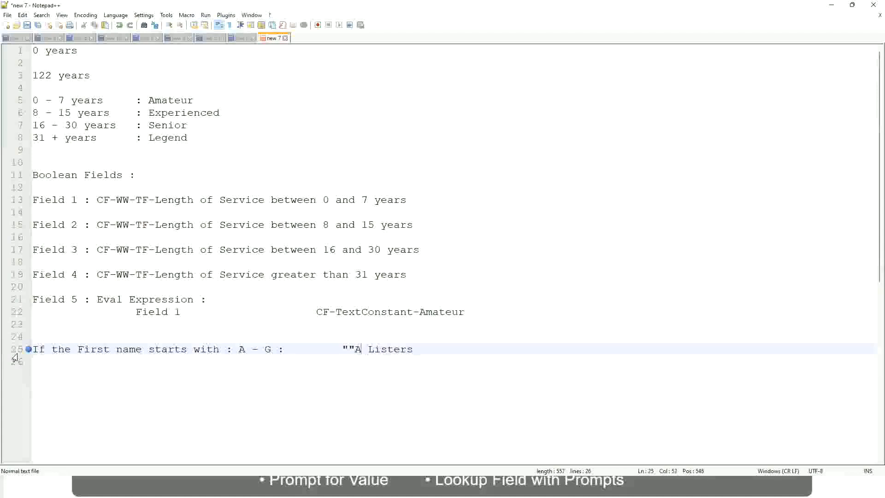
key(BackSpace)
key(End)
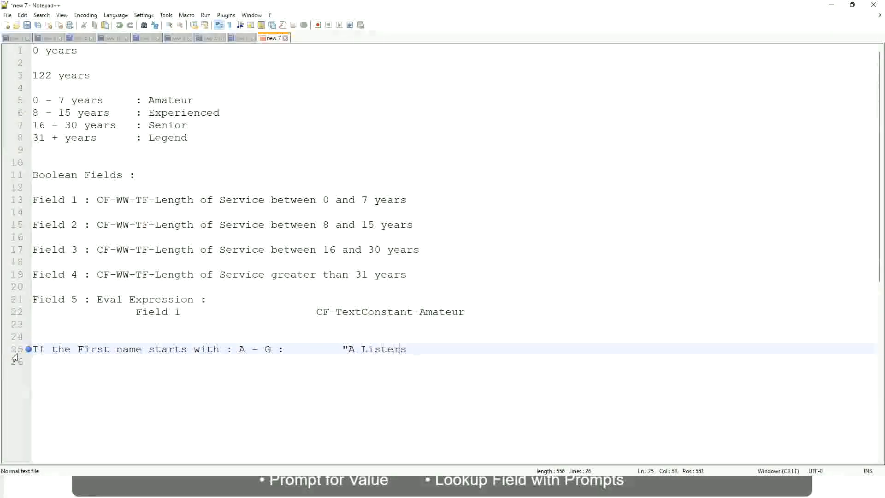
key(Return)
text(")
key(BackSpace)
key(BackSpace)
text(")
key(Return)
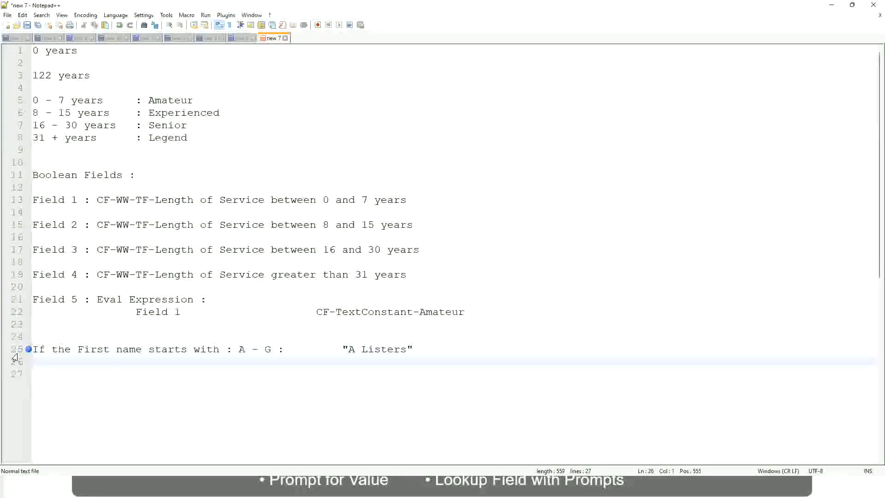
- Add a line for the range H - P with the result "His Majesty", aligned with the line above
text(B -)
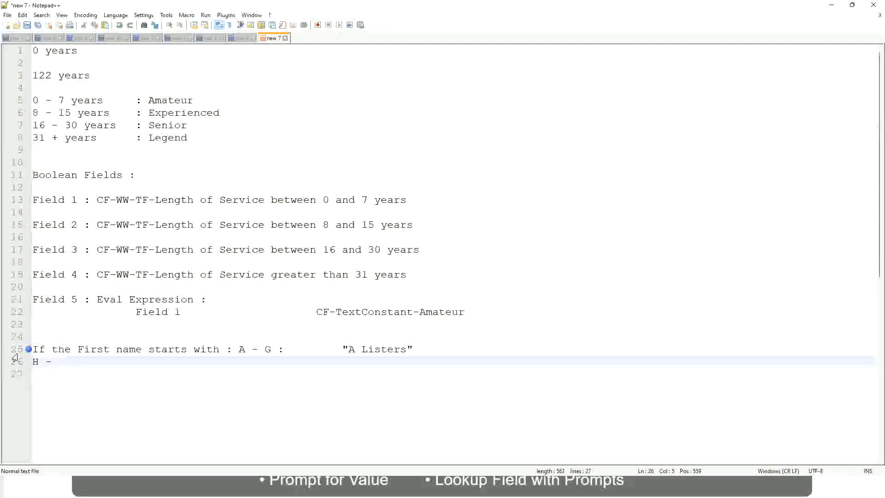
text(P)
key(Tab)
key(Tab)
key(Tab)
key(Tab)
key(Tab)
key(Tab)
key(Tab)
key(Tab)
key(Tab)
key(Tab)
key(Tab)
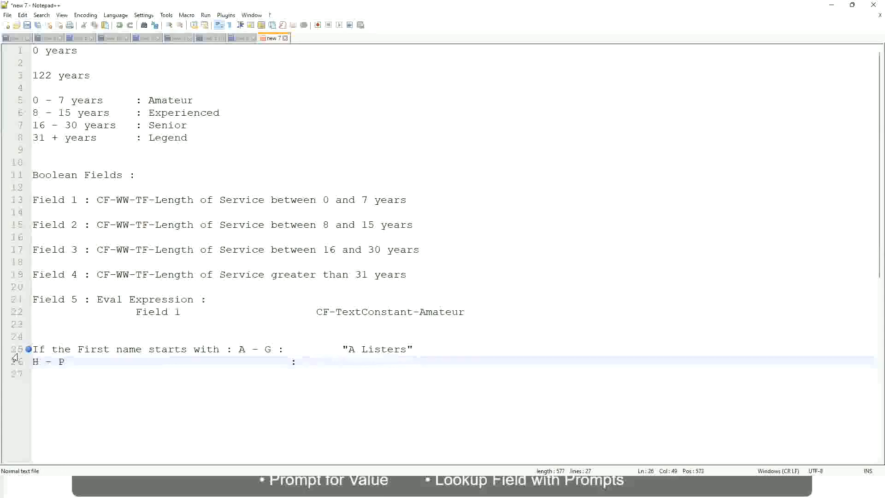
text("His Majesty)
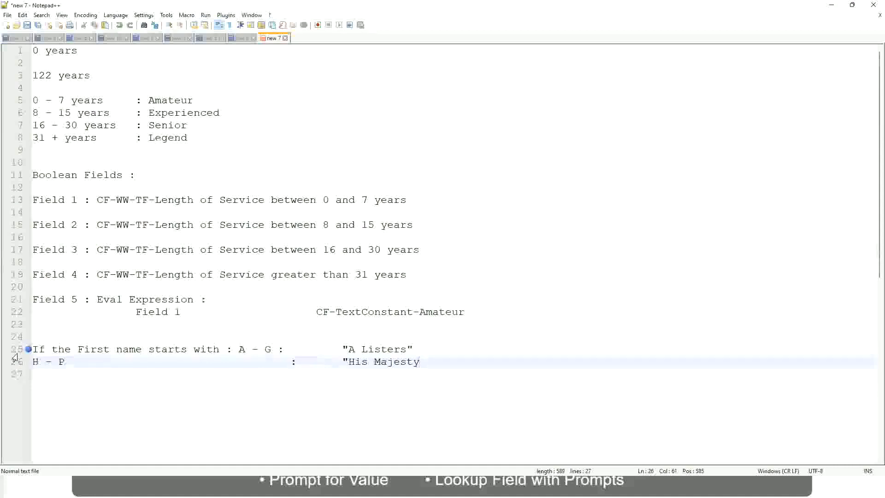
text(")
key(Return)
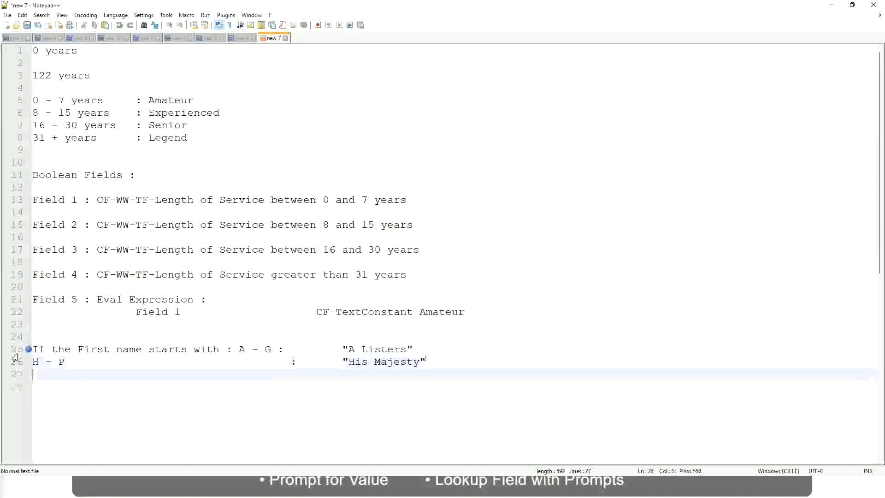
- Add a third line for the range L - Z with the result "Lords", aligned with the lines above
text(L )
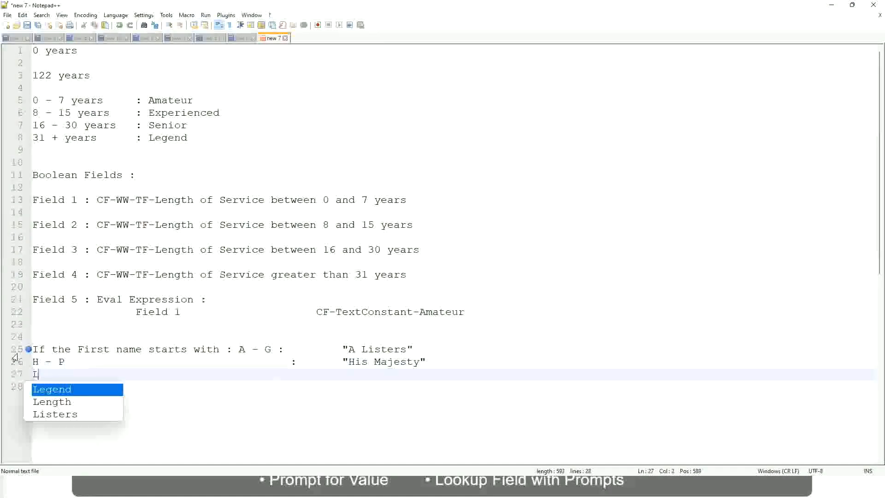
text(- Z)
key(Tab)
key(Tab)
key(Tab)
key(Tab)
key(Tab)
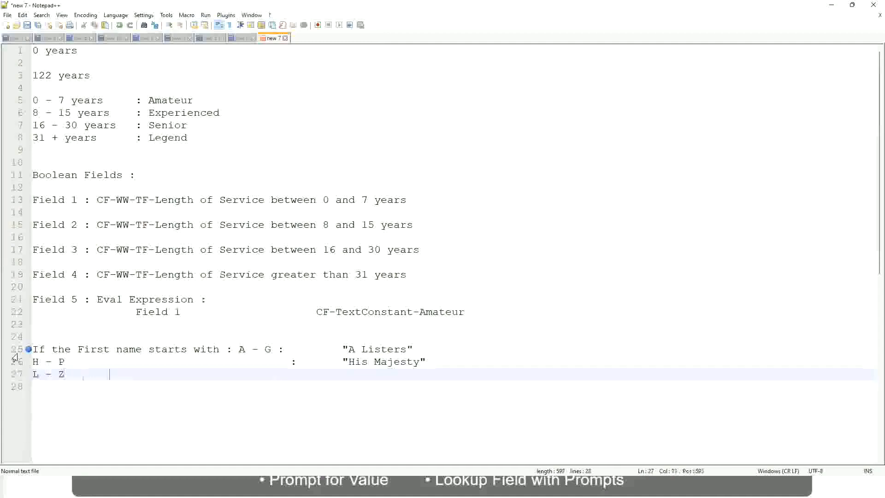
key(Tab)
key(Tab)
key(Tab)
key(Tab)
text(:       "Lords"")
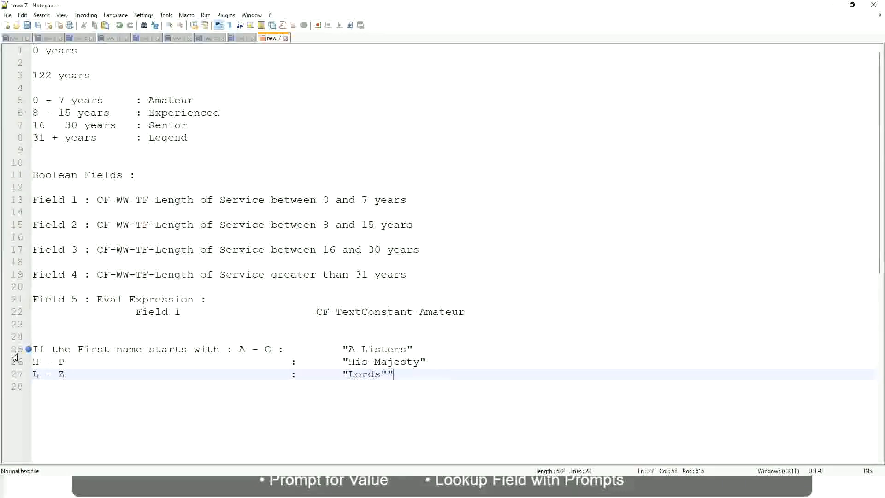
key(BackSpace)
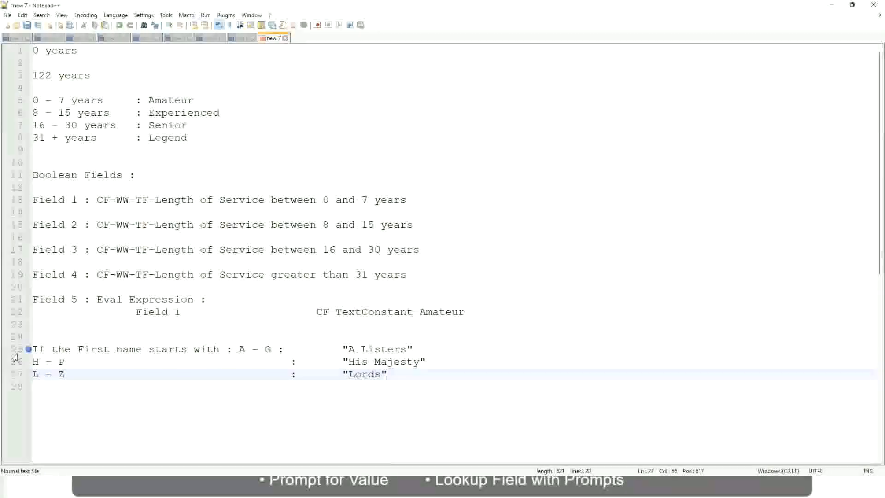
click(395, 374)
drag(384, 375, 423, 349)
click(364, 349)
click(399, 364)
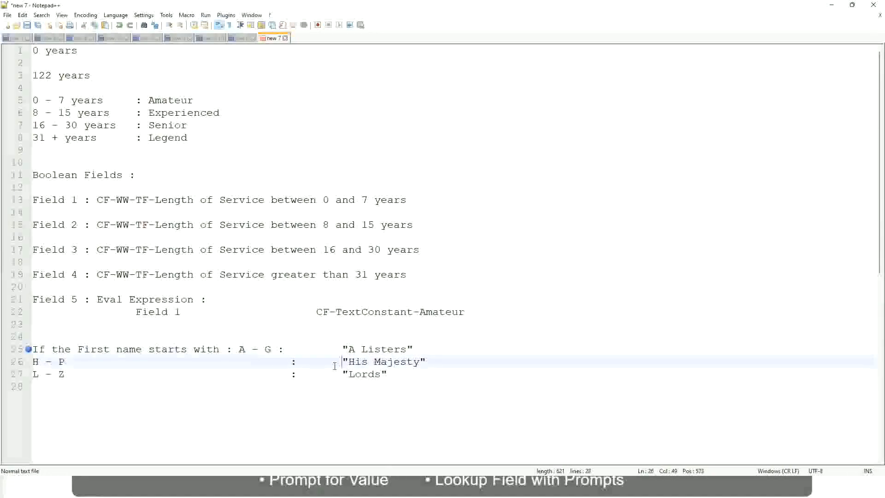
- Replace the three first-name condition lines with the start of a new condition reading "If"
drag(403, 383, 27, 350)
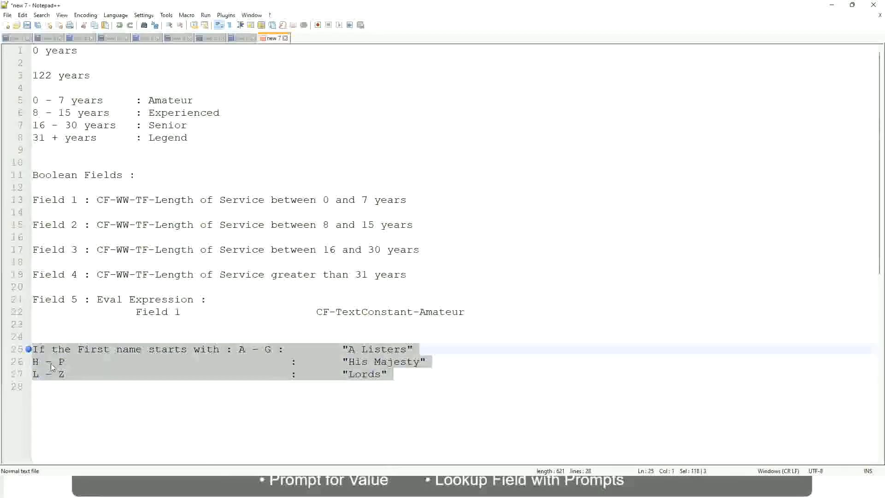
text(If )
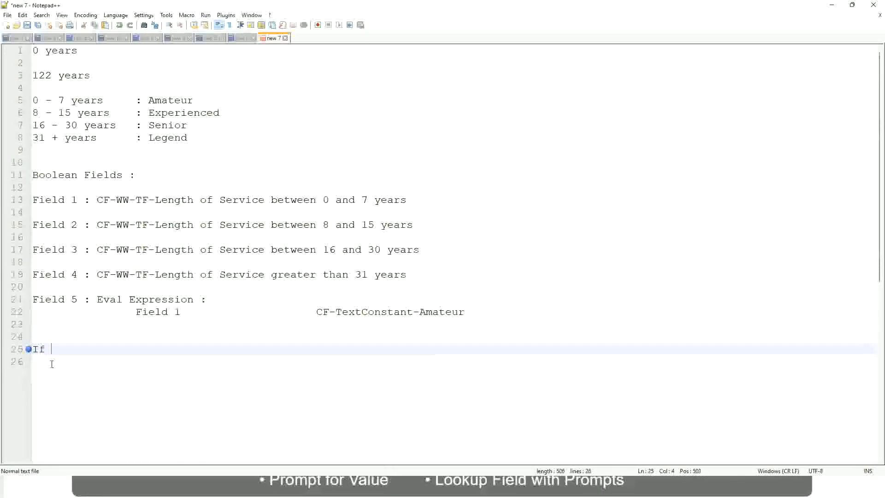
text(Prior E)
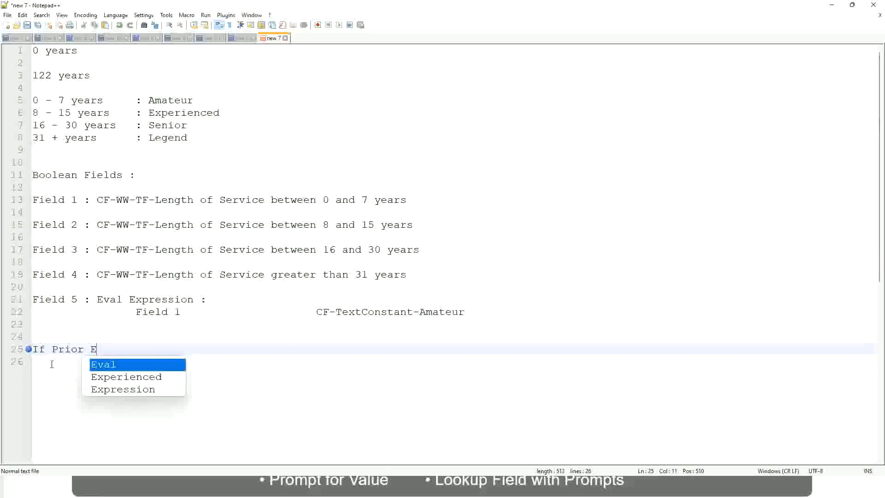
text(xperience)
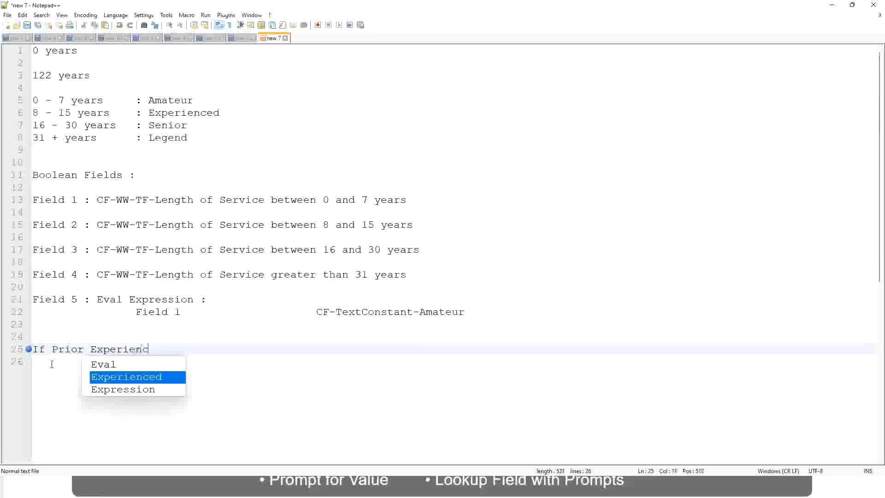
key(BackSpace)
key(BackSpace)
key(BackSpace)
key(BackSpace)
key(BackSpace)
key(BackSpace)
key(BackSpace)
key(BackSpace)
key(BackSpace)
key(BackSpace)
key(BackSpace)
key(BackSpace)
key(BackSpace)
key(BackSpace)
key(BackSpace)
key(BackSpace)
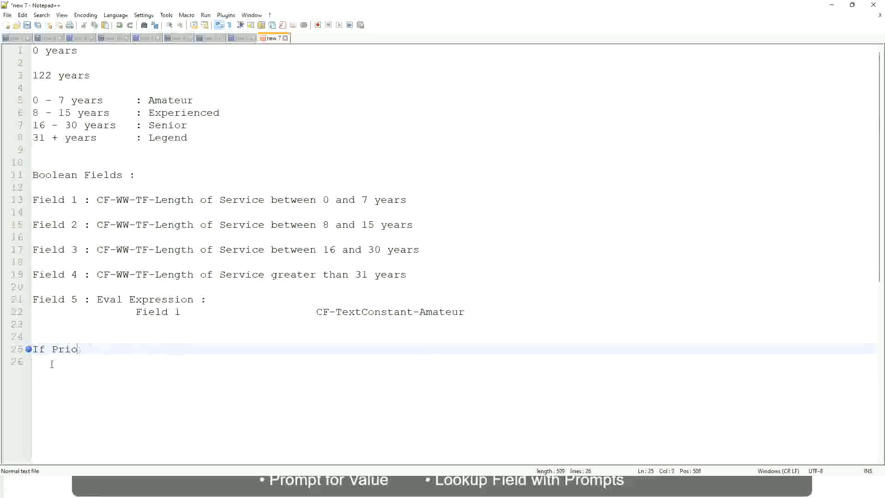
text(Job Profile is )
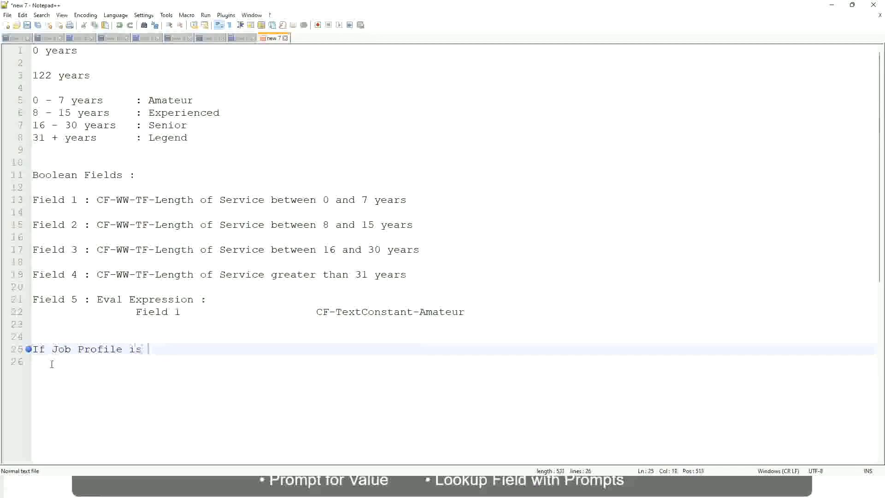
text(: Manager)
key(BackSpace)
key(BackSpace)
key(BackSpace)
key(BackSpace)
key(BackSpace)
key(BackSpace)
key(BackSpace)
key(BackSpace)
key(BackSpace)
key(BackSpace)
key(BackSpace)
key(BackSpace)
key(BackSpace)
key(BackSpace)
key(BackSpace)
key(BackSpace)
key(BackSpace)
key(BackSpace)
key(BackSpace)
key(BackSpace)
- Continue the condition on line 25 so that it reads "If Management Level is Manager or Above"
text(Manage)
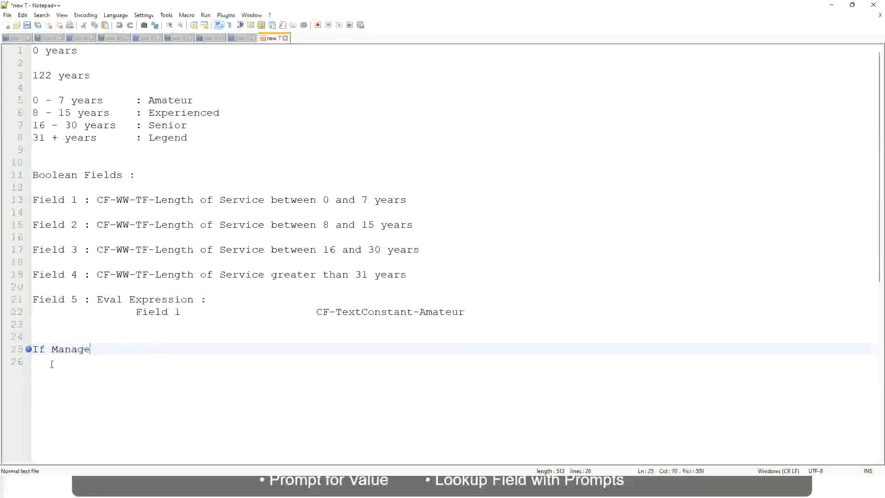
text(ment Level )
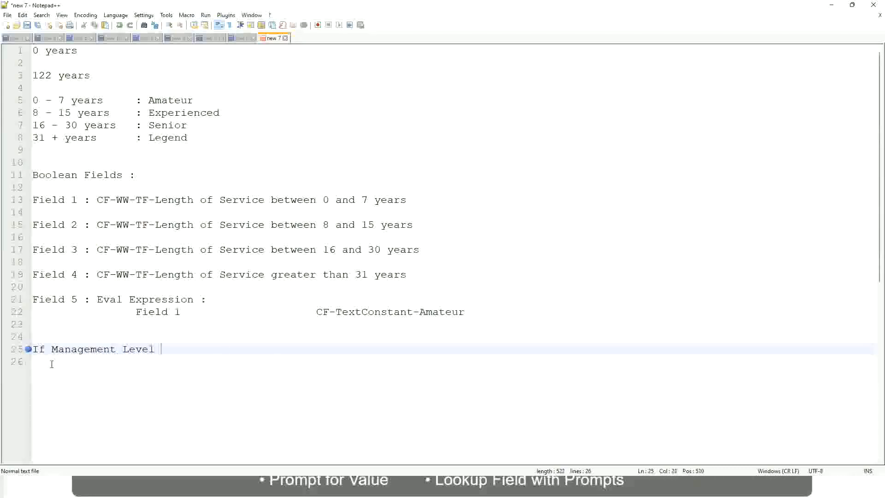
text(is Manager or Above)
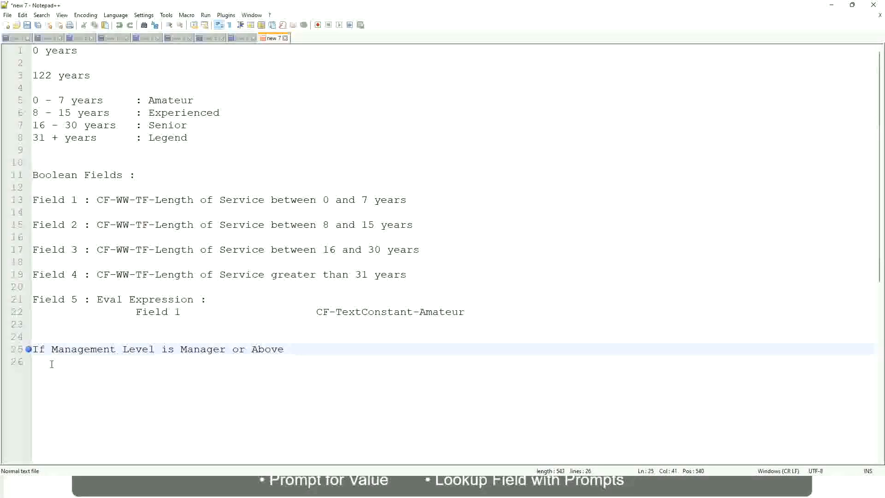
- Add the result "Proposed Allowance Plan : Car Allowance" after the Manager condition, spaced off to its own column, and begin a new line
key(Tab)
key(Tab)
key(Tab)
key(Tab)
key(Tab)
text(Proposed)
text(Allowance )
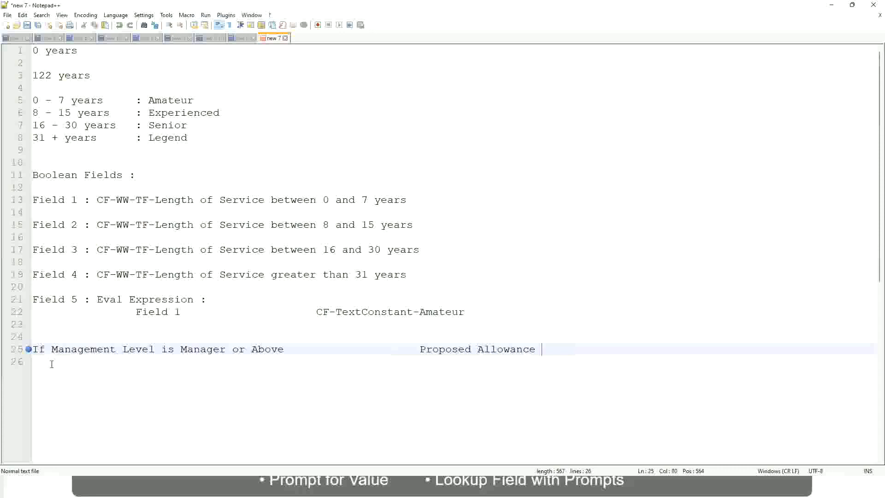
text(Plan)
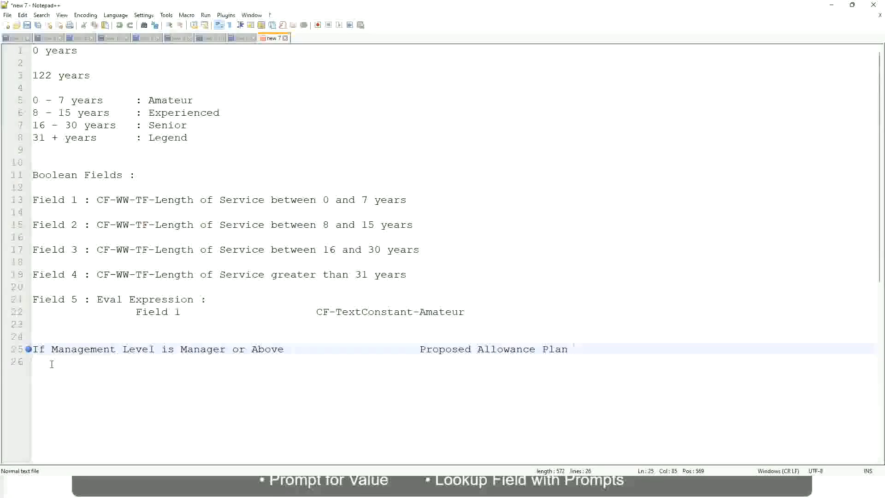
text(: Car Allowance)
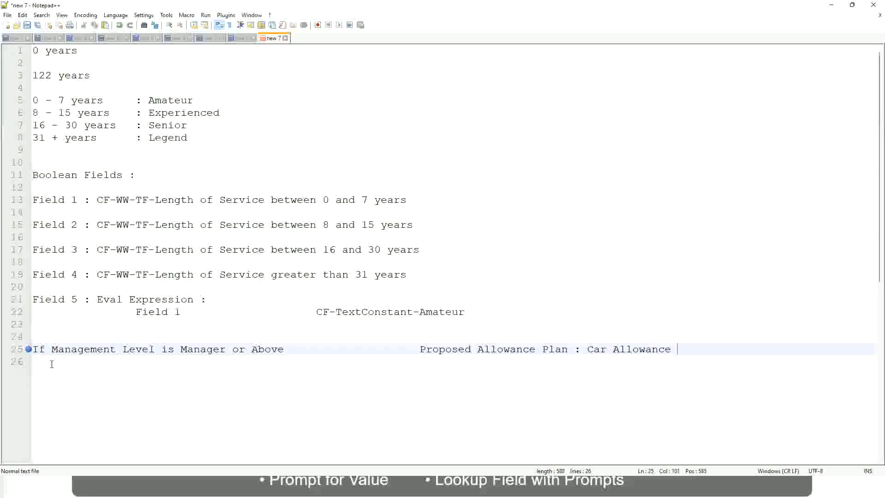
key(Return)
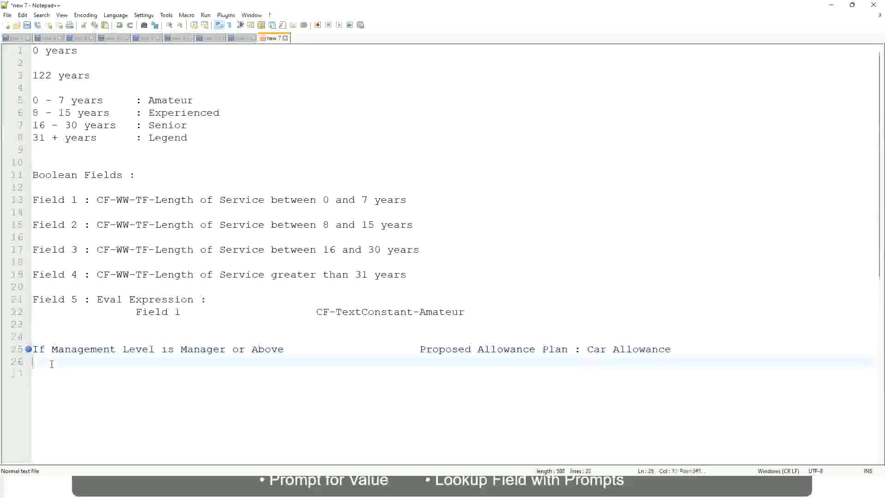
- Begin line 26 with "If Management Level is" and remove "or Above" from the Manager condition on line 25
text(If Management Level is)
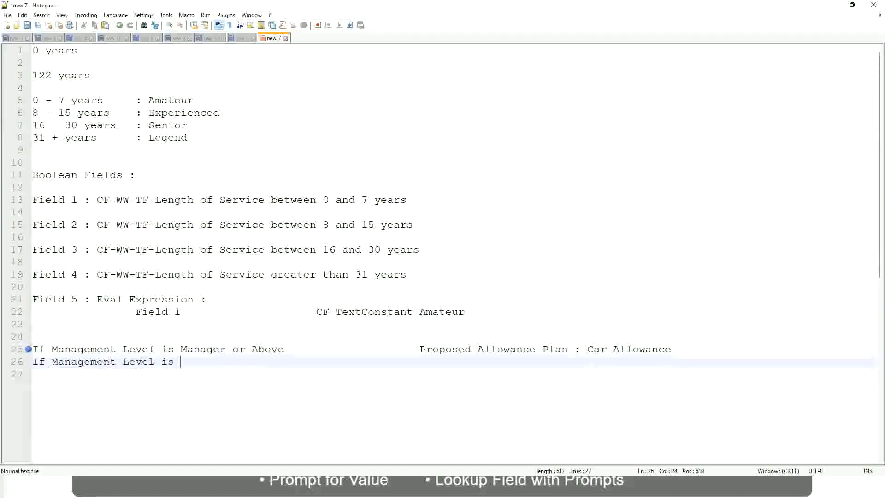
key(Up)
key(Right)
key(Right)
key(Right)
key(Right)
key(Right)
key(Right)
key(Right)
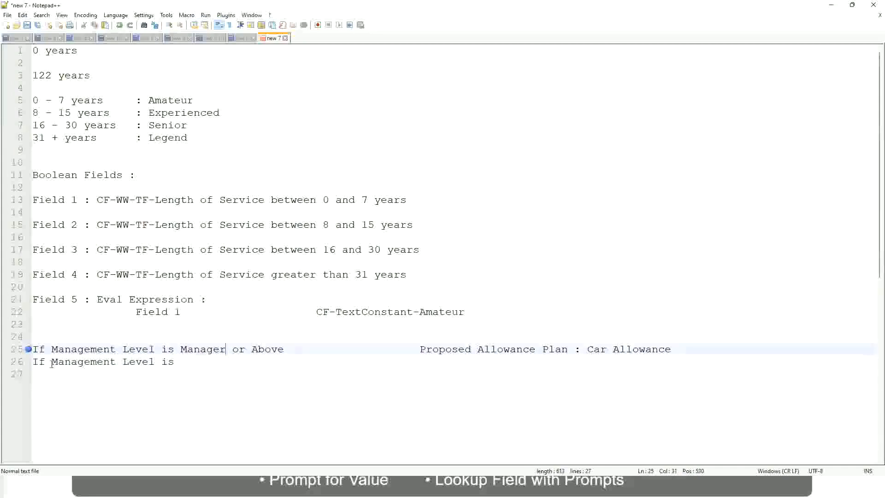
key(shift+Right)
key(shift+Right)
key(shift+Right)
key(shift+Right)
key(shift+Right)
key(shift+Right)
key(shift+Right)
key(shift+Right)
key(shift+Right)
key(Delete)
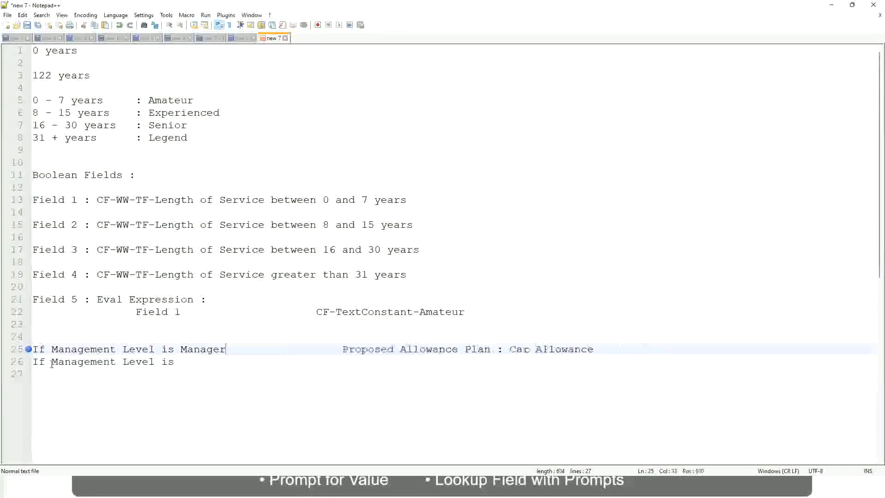
- Complete line 26 with "Director" and the result "Executive Allowance" aligned under the result above, and begin a new line
key(Down)
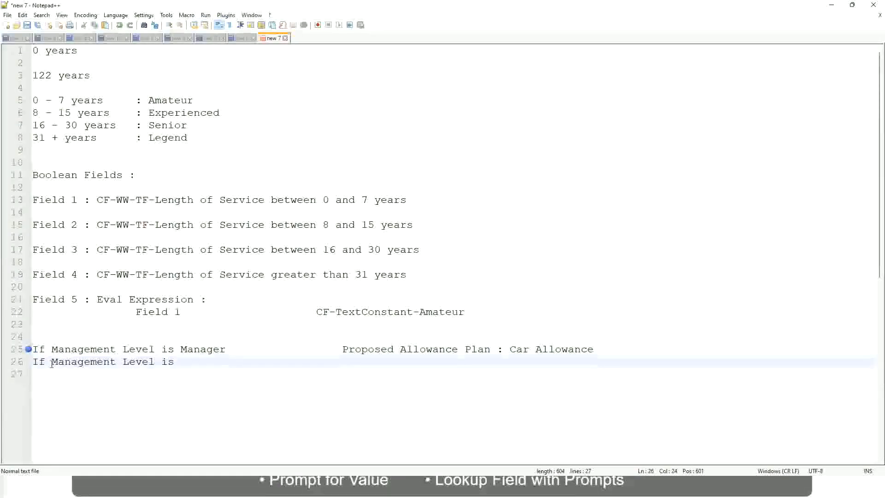
text(Director)
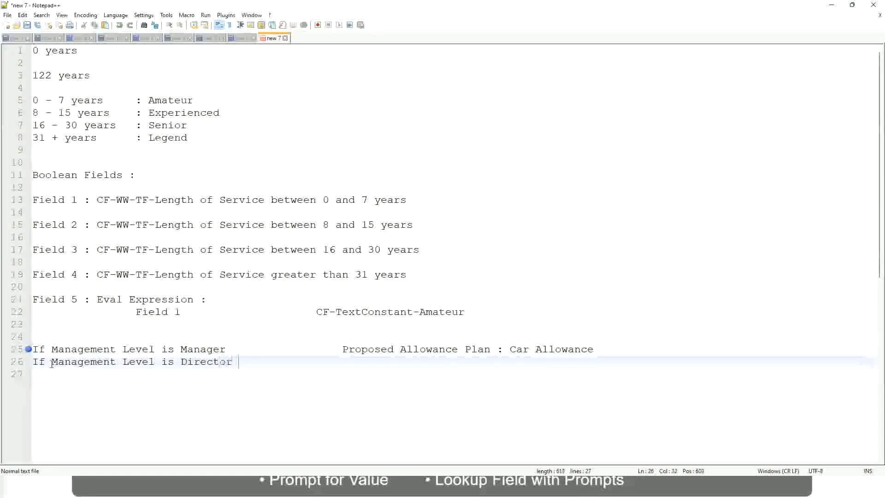
key(Tab)
key(Tab)
key(Tab)
key(Tab)
key(Tab)
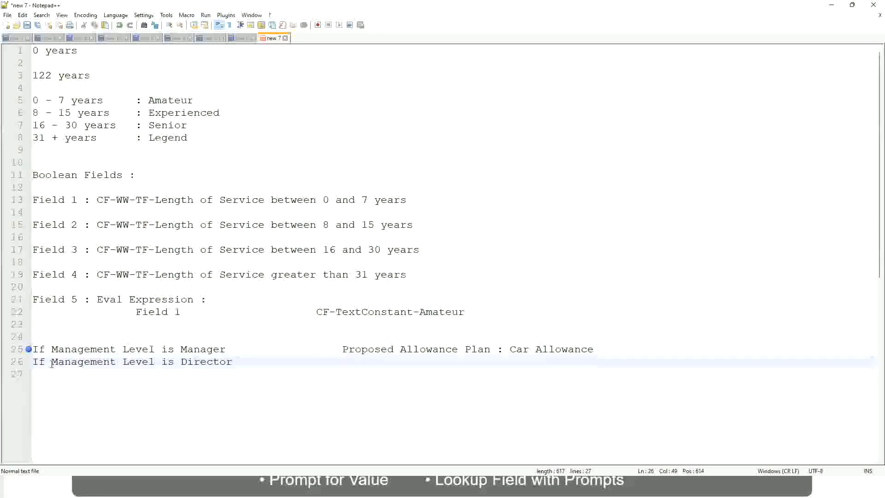
text(Executive )
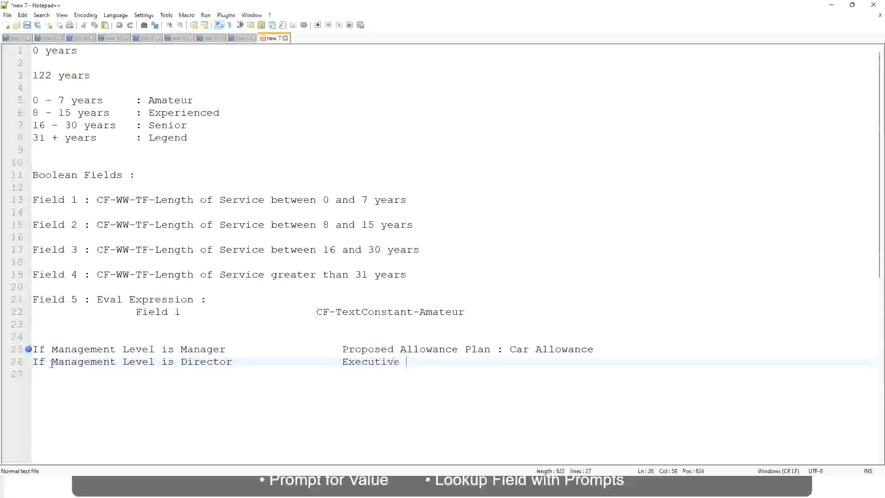
text(Allowance)
key(Return)
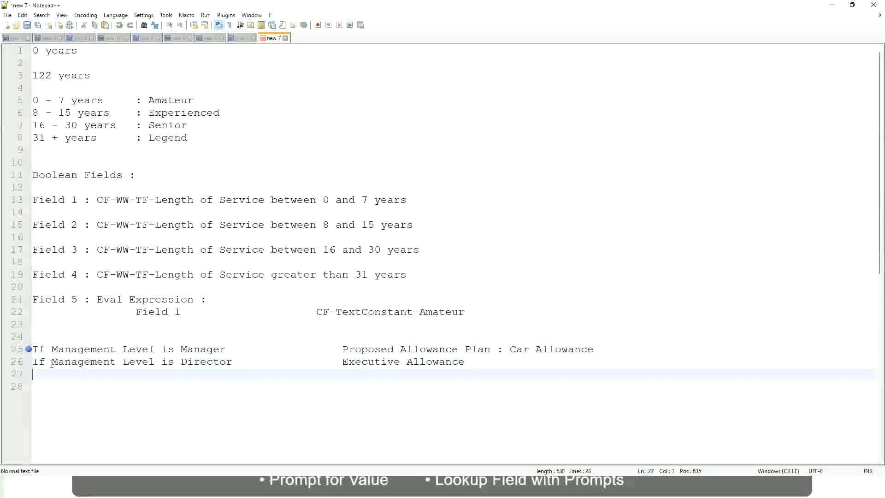
- Begin line 27 with the condition "If Management Level is"
text(If Management)
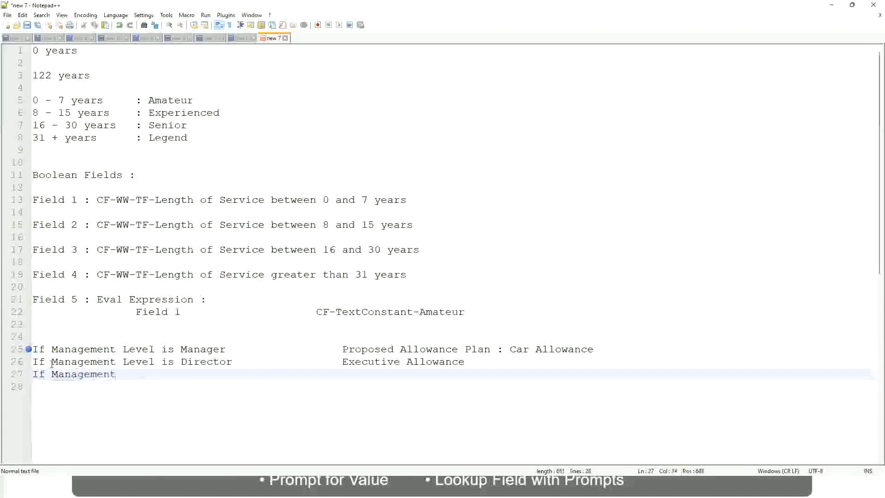
text( le)
key(BackSpace)
key(BackSpace)
text(le)
key(BackSpace)
key(BackSpace)
text(Le)
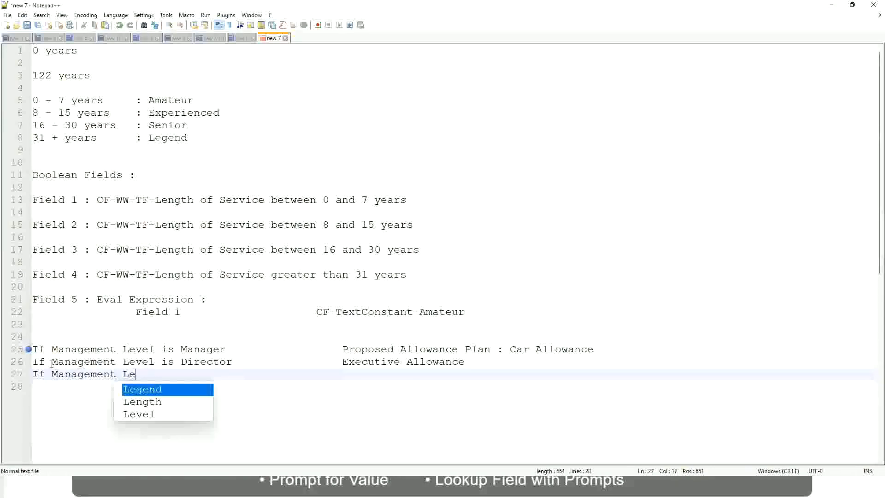
key(Down)
key(Down)
key(Return)
text(is )
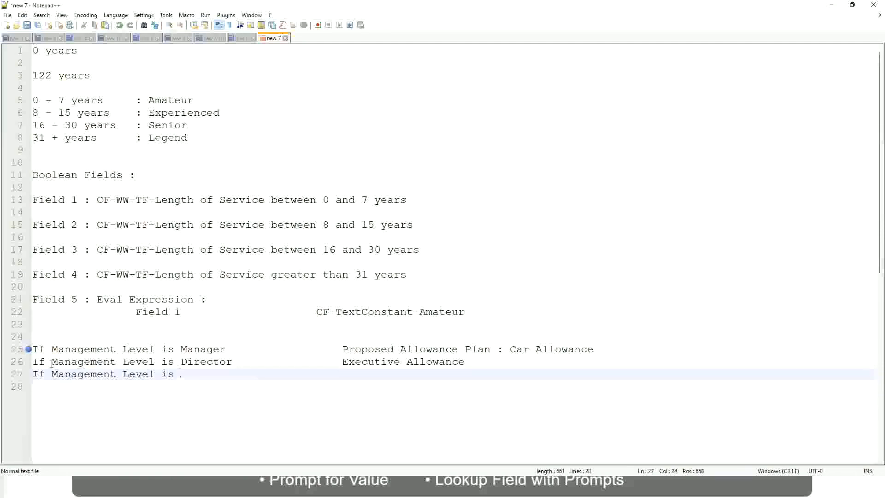
- Complete line 27 with "CEO" and the result "CEO Allowance" aligned under the results above
text(CEO)
key(Tab)
key(Tab)
key(Tab)
key(Tab)
text(CEO Allowance)
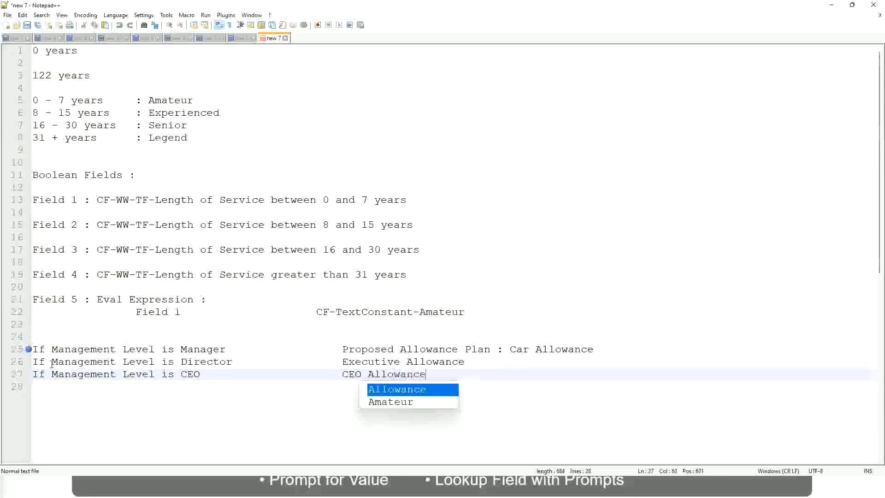
key(Escape)
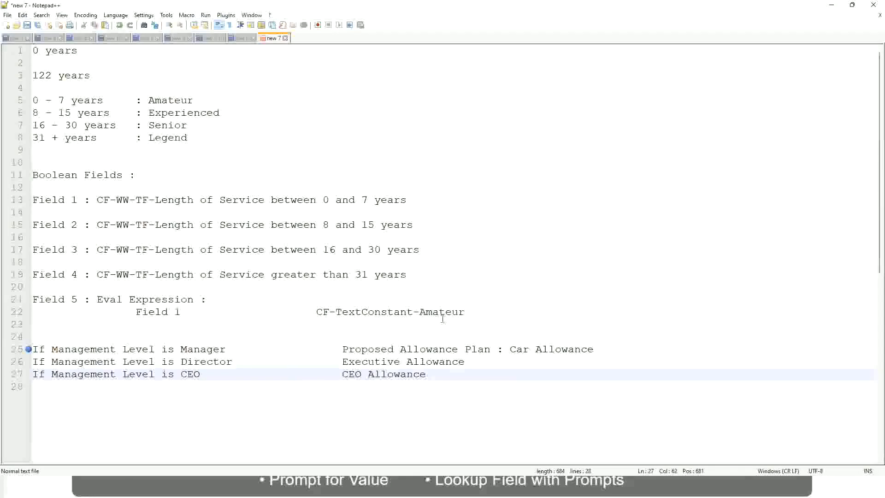
click(510, 349)
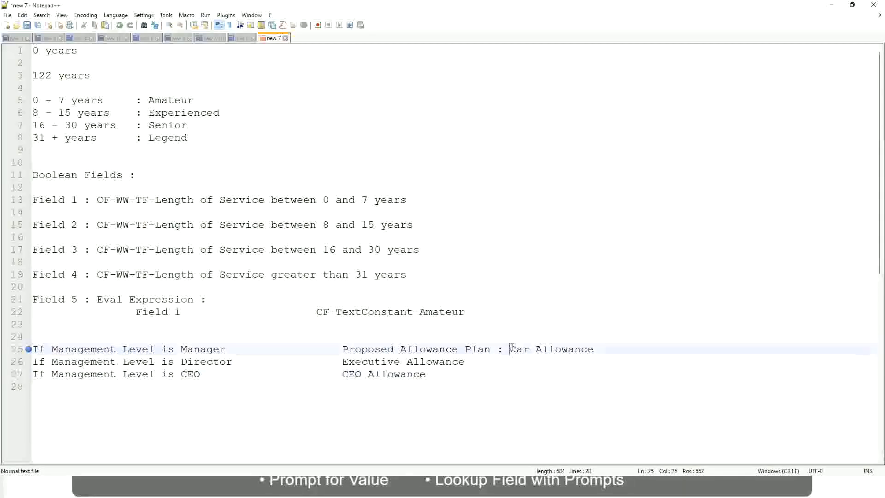
drag(510, 349, 594, 345)
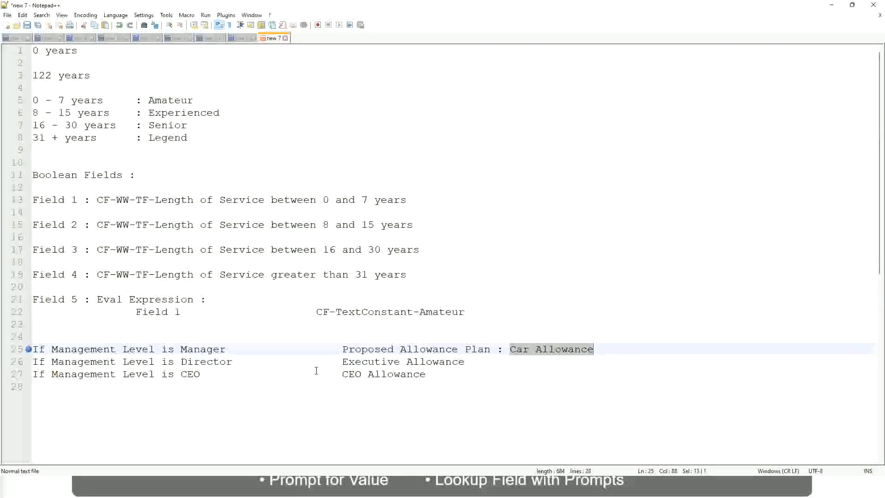
click(409, 349)
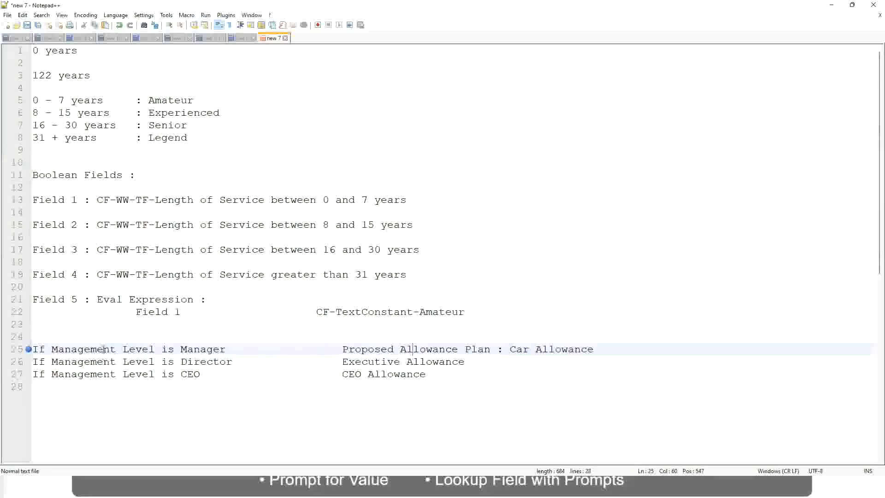
click(180, 349)
- Replace the whole proposed allowance plan result on line 25 with "First Line Manager"
drag(343, 349, 606, 345)
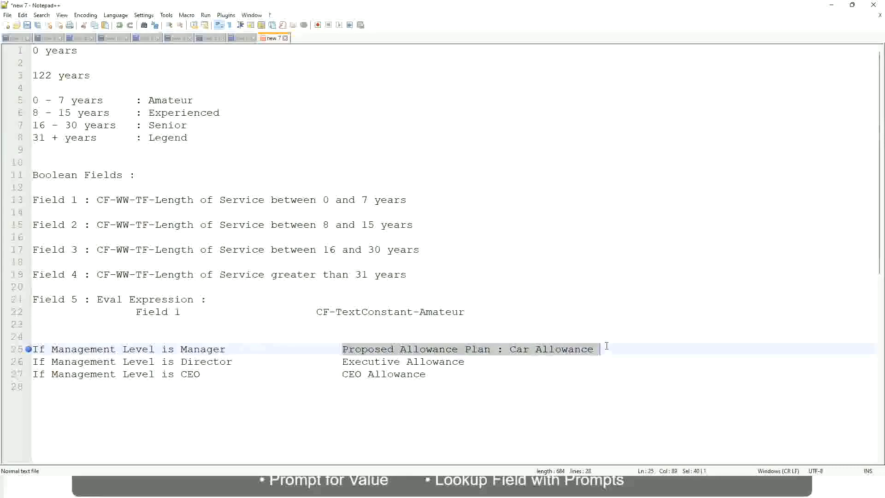
text(Managers)
key(BackSpace)
key(BackSpace)
key(BackSpace)
key(BackSpace)
key(BackSpace)
key(BackSpace)
key(BackSpace)
key(BackSpace)
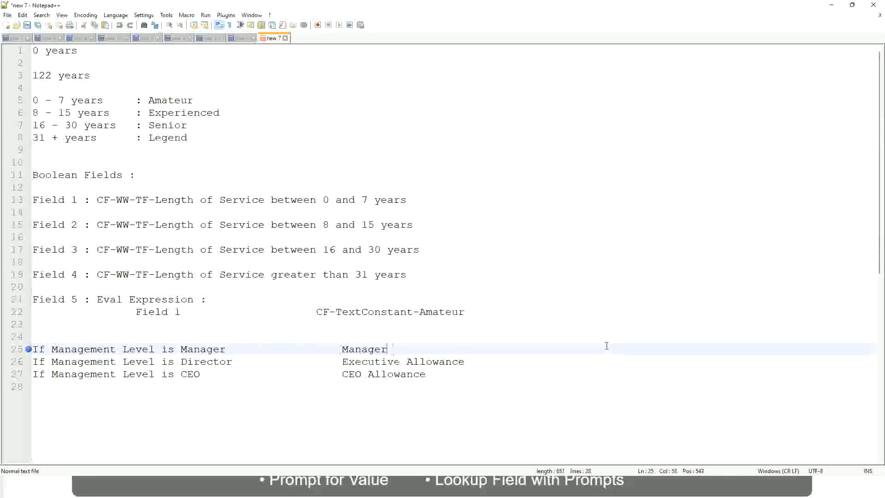
text(Firs)
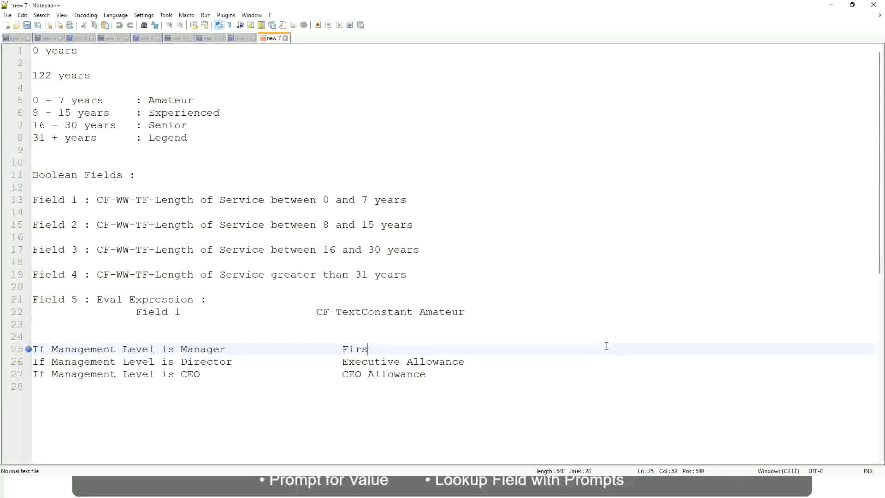
text(t Line Manager)
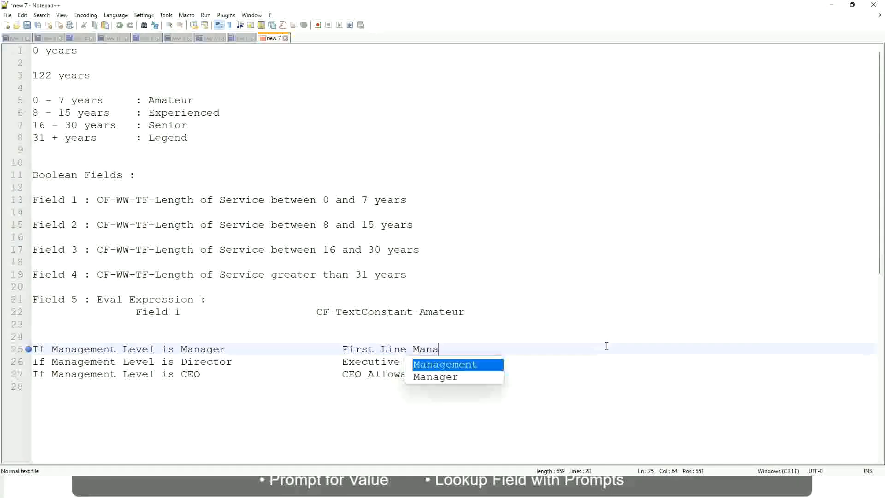
- Insert "Name of the" before "First Line Manager" in the result on line 25
key(Left)
key(Left)
key(Left)
key(Left)
key(Left)
key(Left)
key(Left)
key(Left)
key(Left)
key(Left)
key(Left)
key(Left)
key(Left)
key(Left)
key(Left)
key(Left)
key(Left)
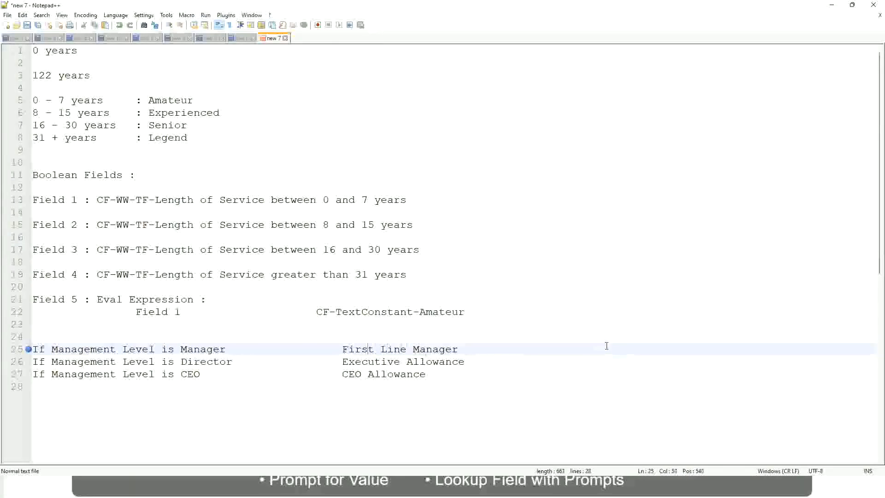
text(Name of the)
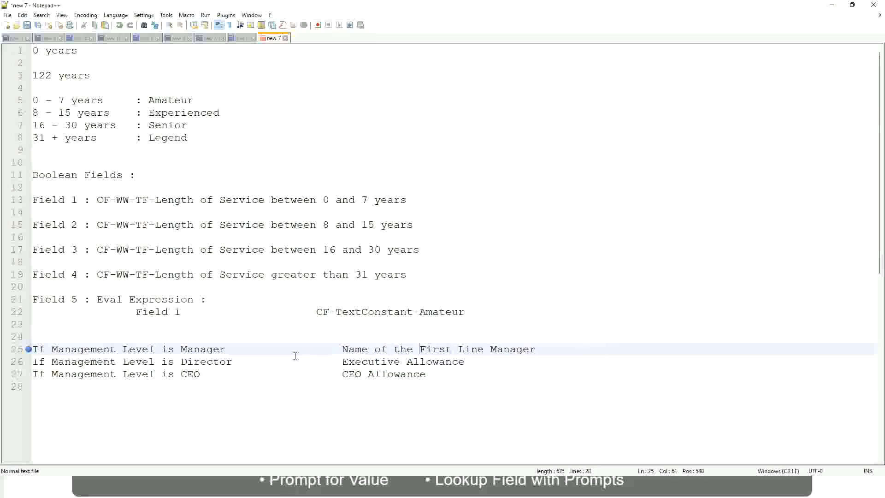
- Replace the "Executive Allowance" result on line 26 with the beginning "Name of"
drag(342, 362, 468, 355)
text(Name )
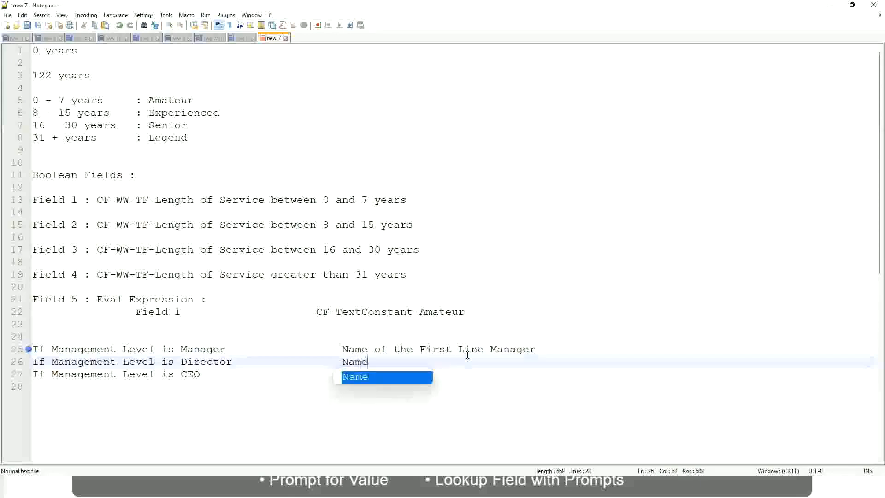
text(of )
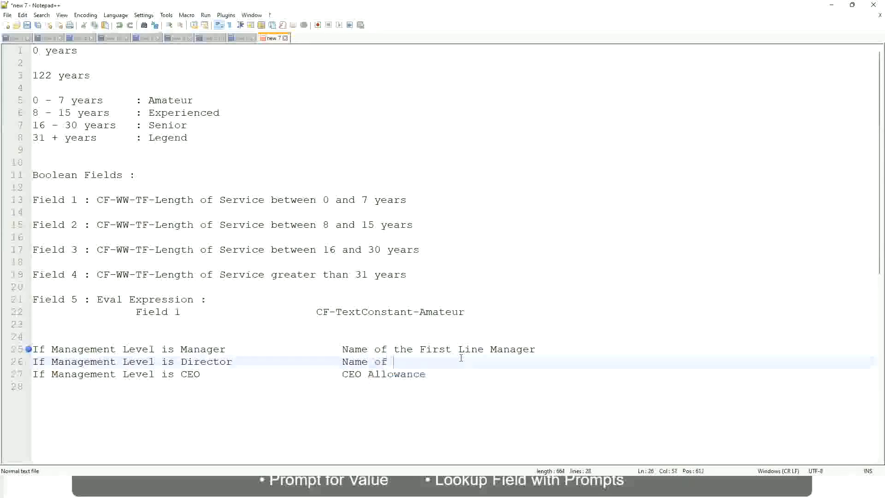
text(the First)
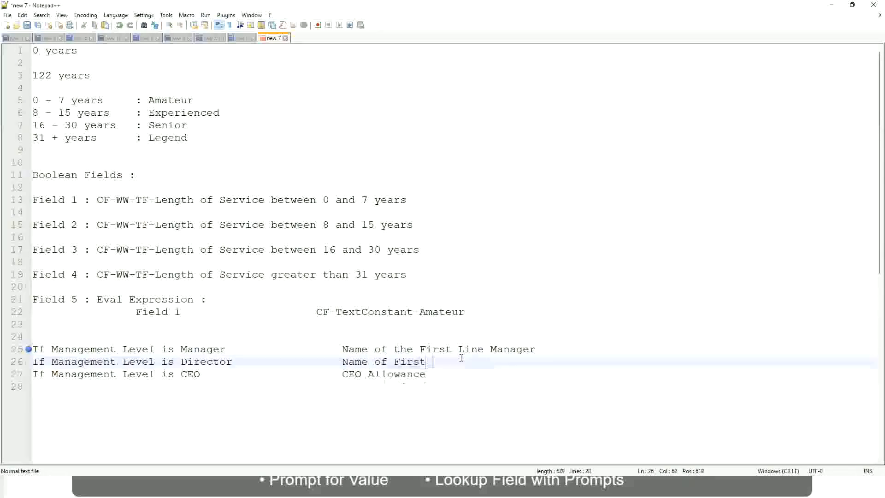
key(BackSpace)
key(BackSpace)
key(BackSpace)
key(BackSpace)
key(BackSpace)
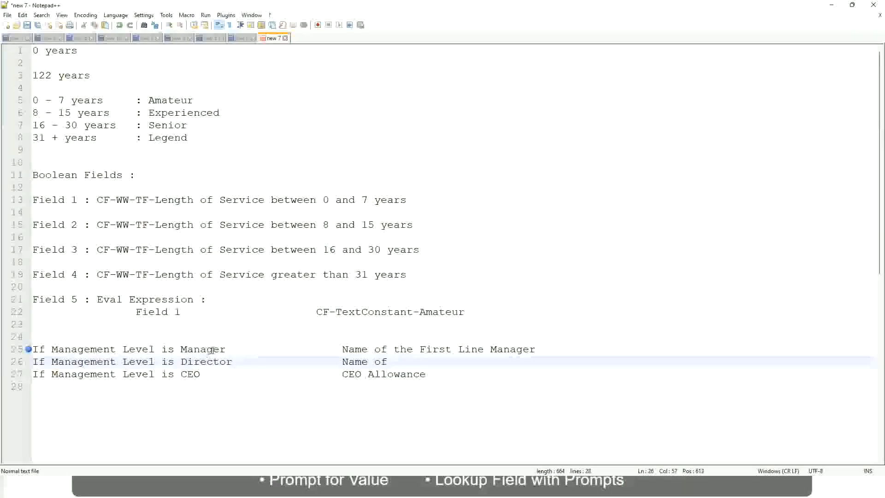
- Change "First" to "Second" in the line 25 result and complete the line 26 result as "Name of Manager"
double_click(434, 349)
text(Second)
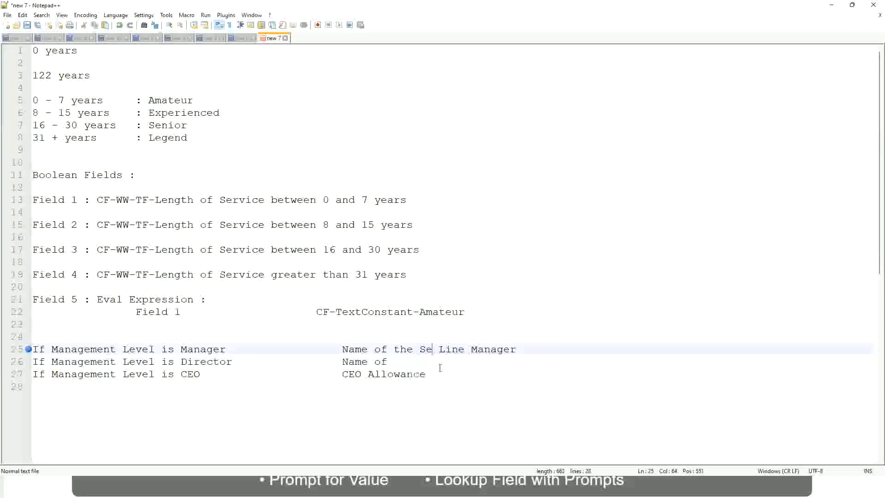
key(BackSpace)
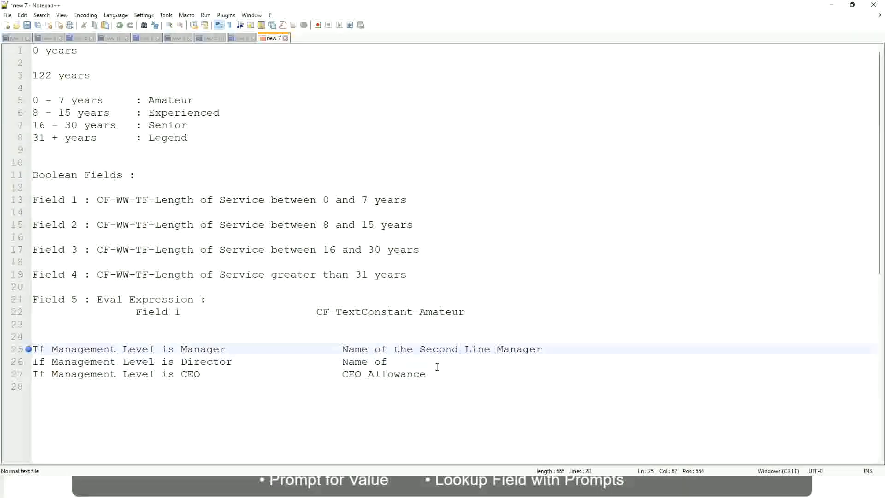
click(401, 362)
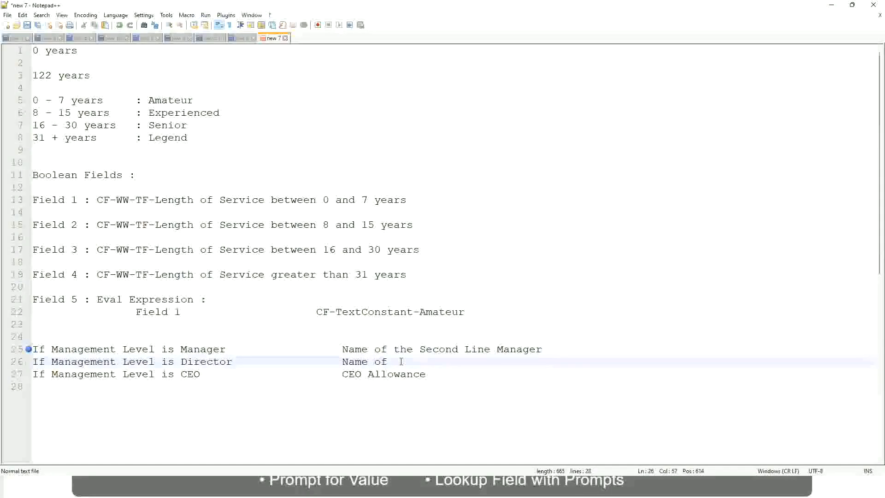
text(Manager)
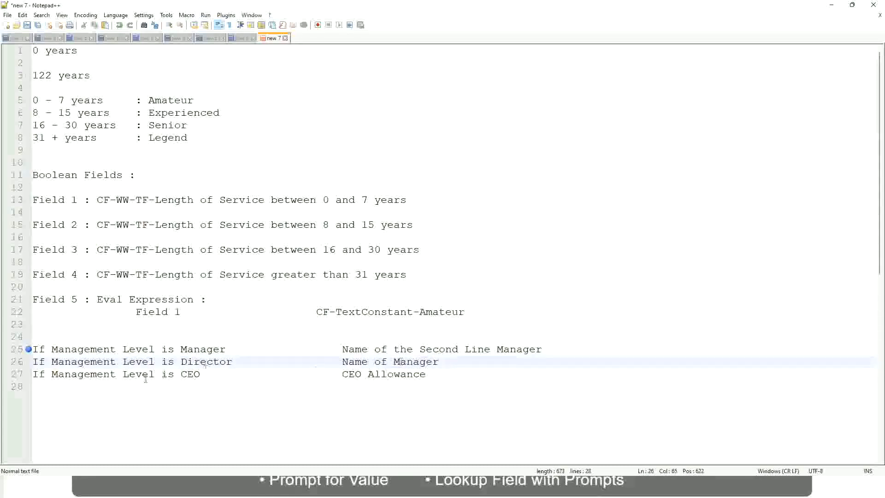
- Replace the "CEO Allowance" result on line 27 with "name of CEO/Himself/Herself"
click(187, 374)
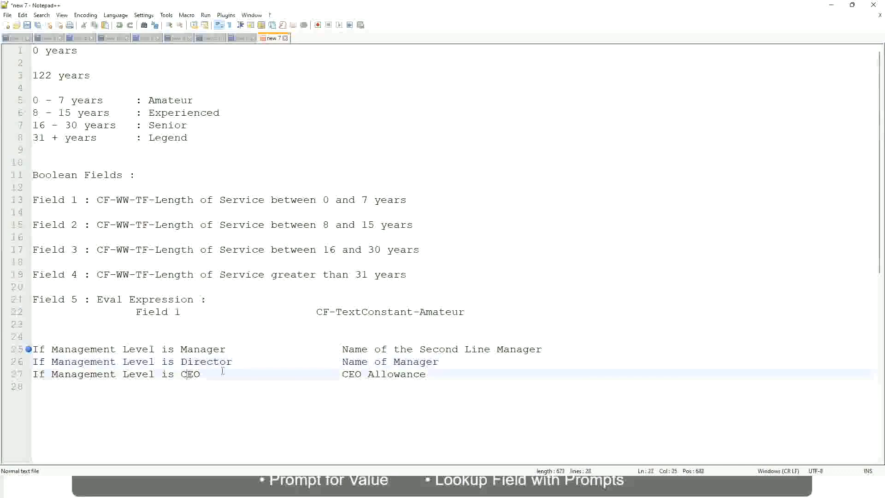
drag(342, 374, 438, 374)
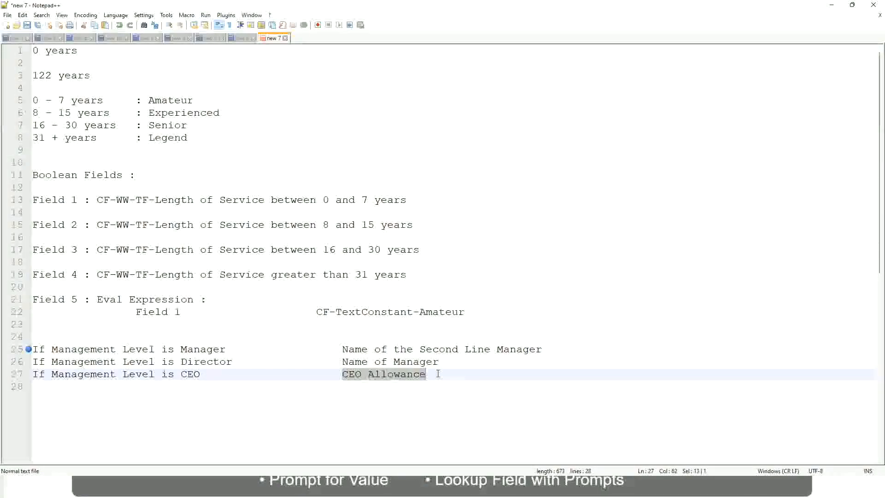
text(name of CEO )
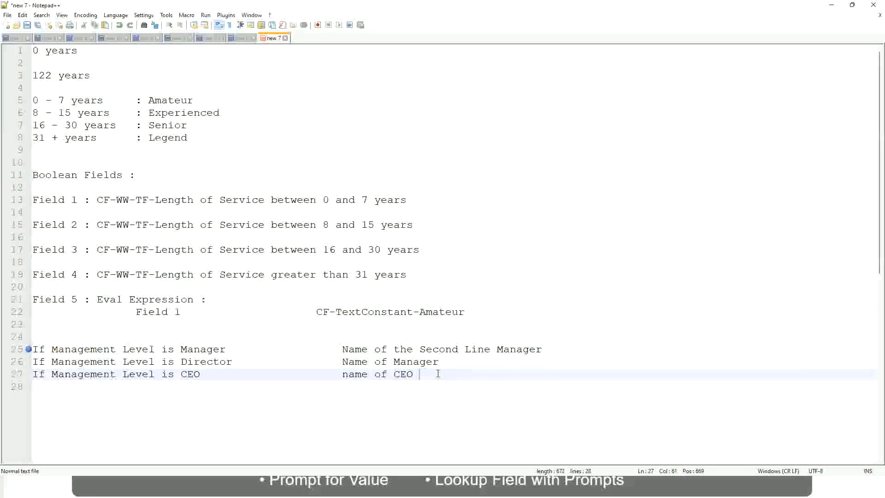
text(/Himself/Herself)
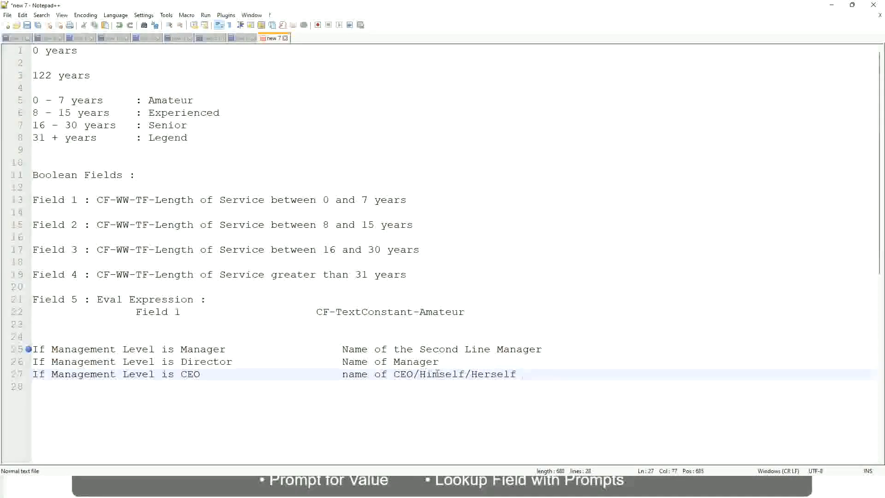
- Review the rules on lines 25 to 27, comparing each management level condition with its result, especially the one for Manager
click(324, 379)
click(97, 349)
click(134, 348)
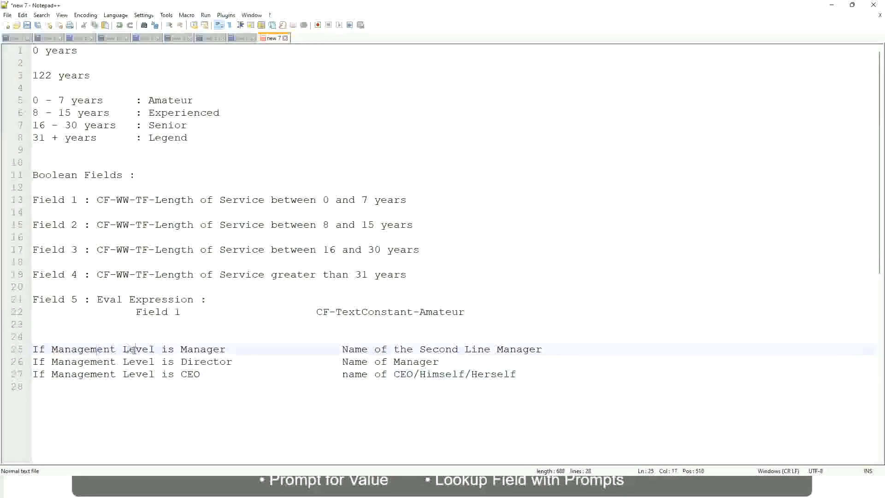
click(206, 349)
click(181, 362)
click(218, 360)
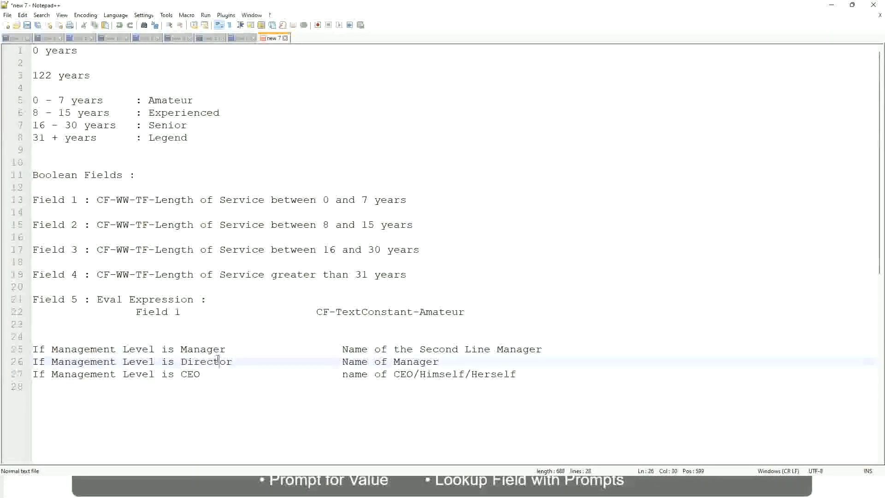
click(439, 362)
click(199, 362)
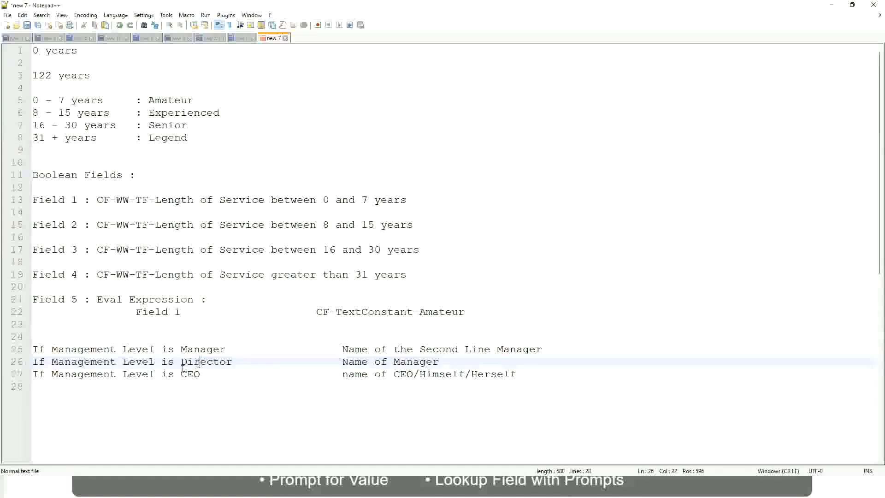
click(191, 374)
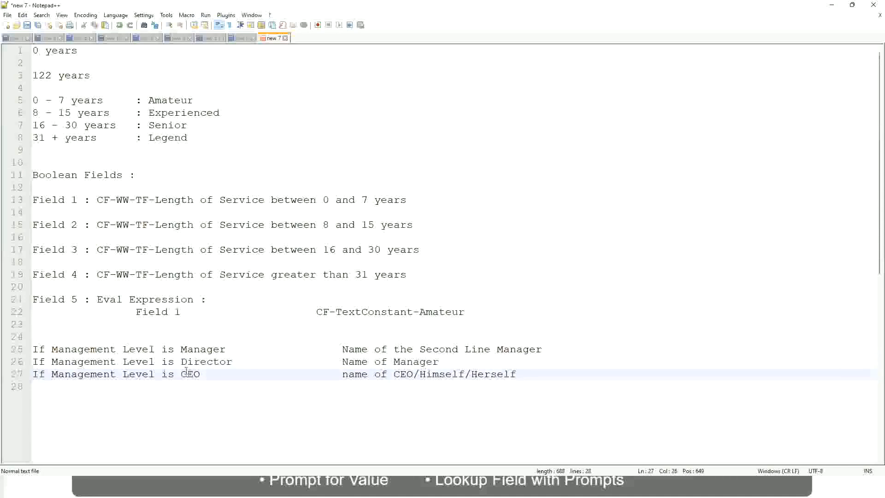
click(414, 377)
click(522, 374)
drag(530, 373, 19, 350)
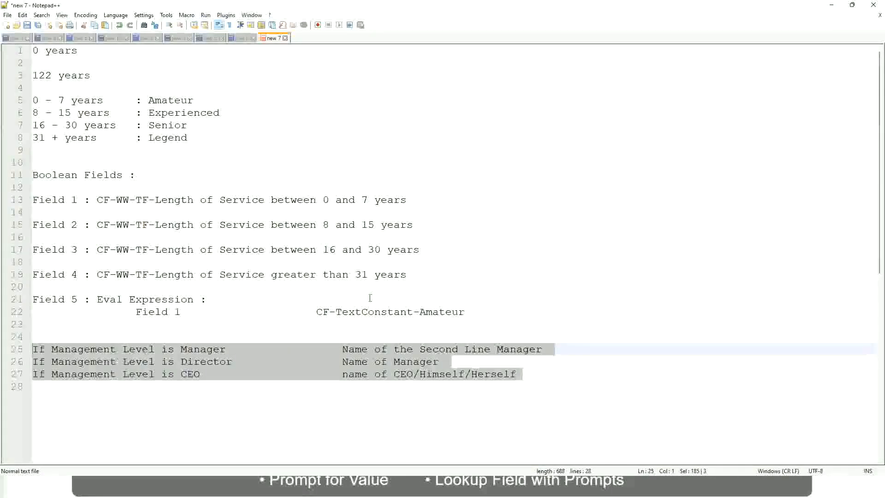
click(374, 350)
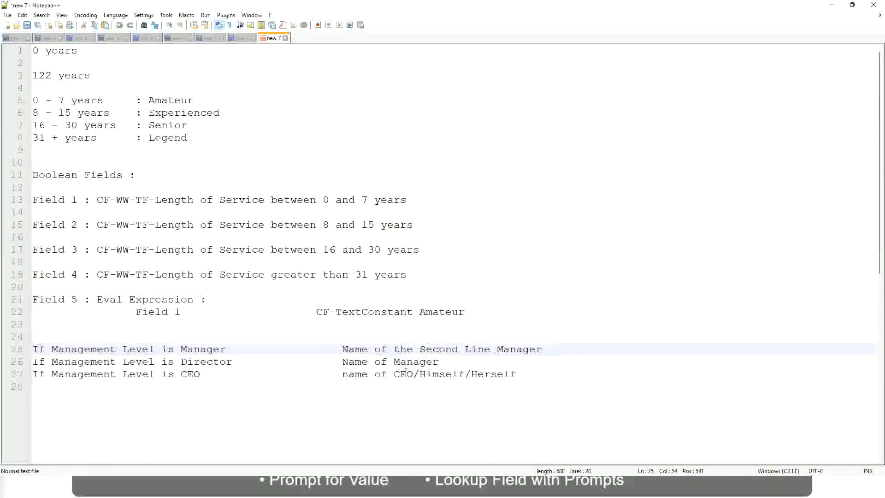
click(342, 349)
drag(341, 349, 543, 349)
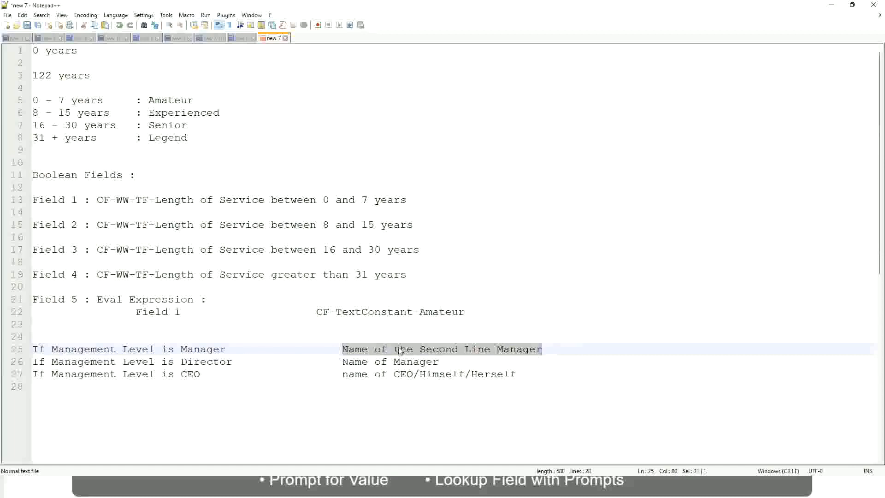
click(413, 349)
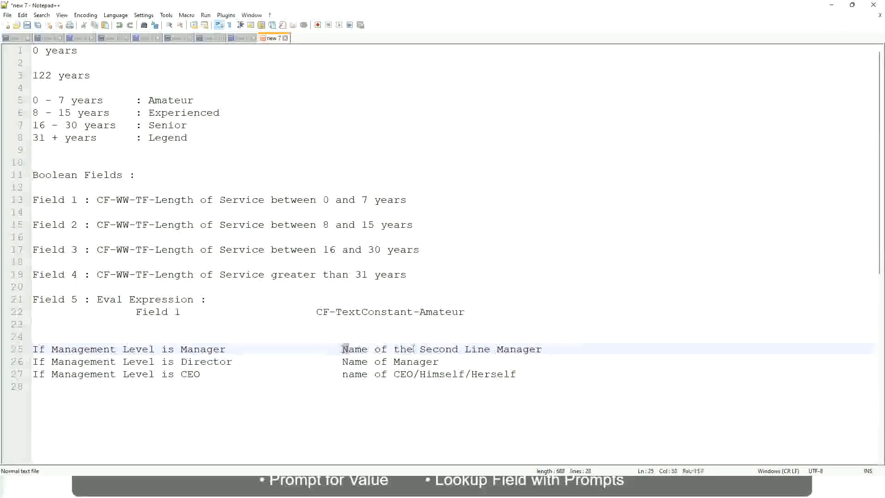
drag(342, 349, 544, 349)
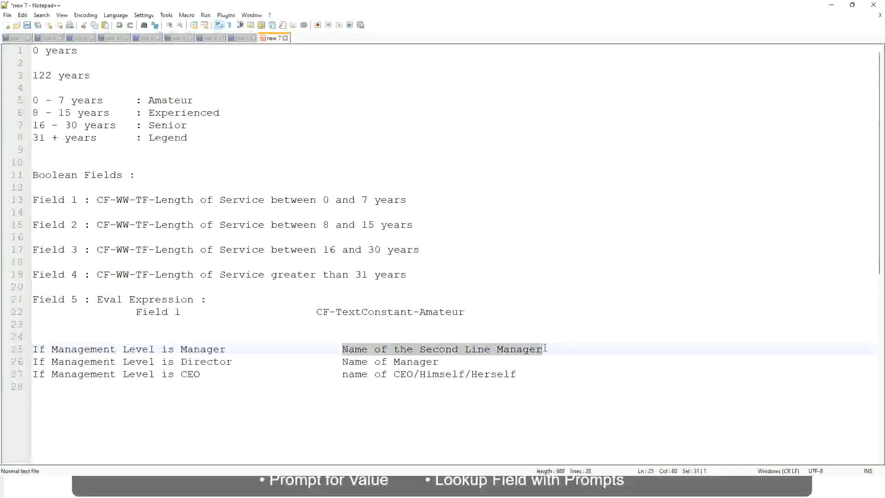
- Compare the fixed experience band labels on lines 5 to 8 with the name results of the management level rules on lines 25 to 27
click(454, 349)
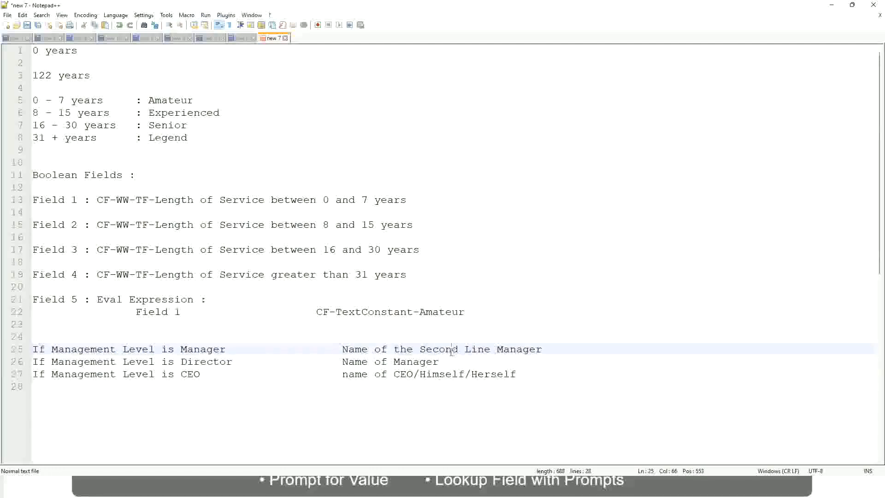
click(230, 349)
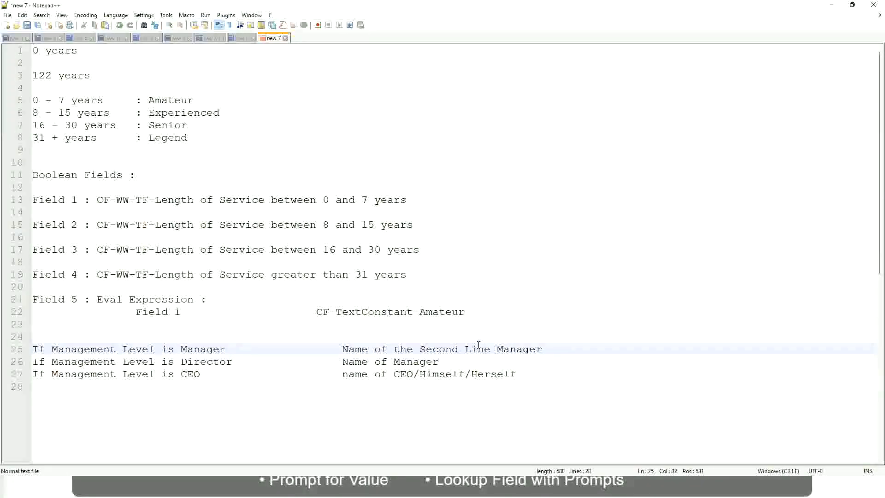
click(454, 348)
drag(486, 349, 492, 349)
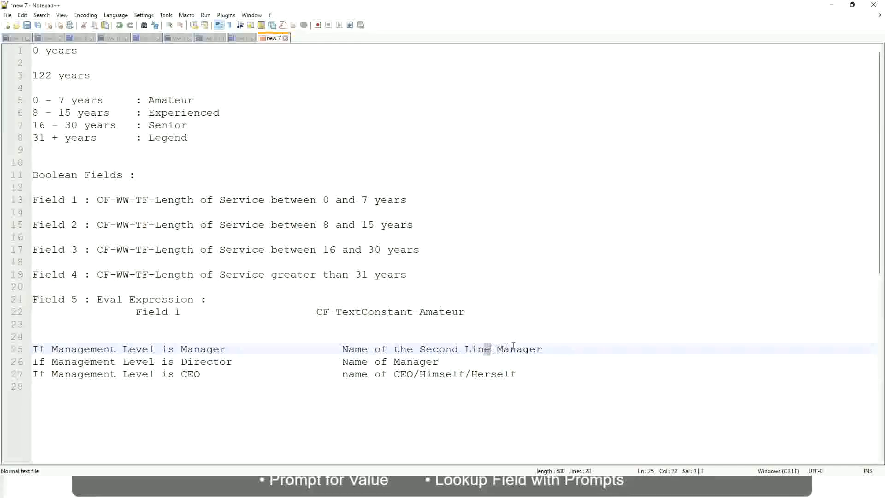
click(556, 346)
click(522, 343)
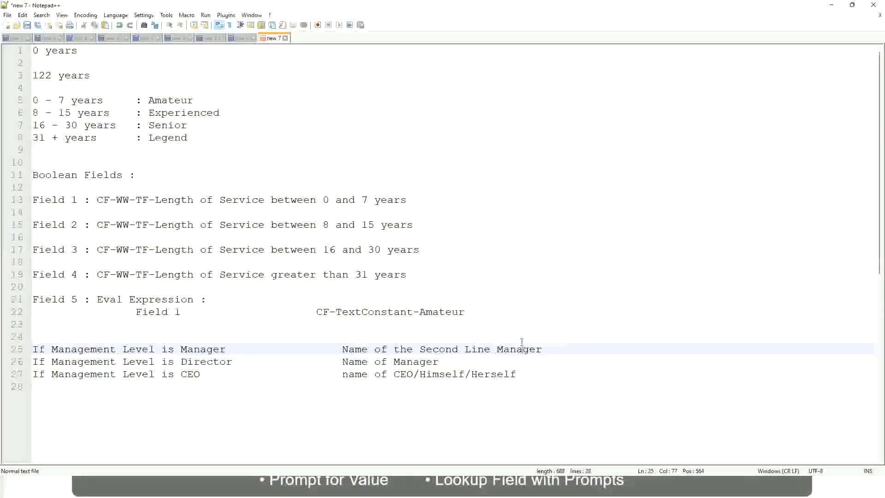
double_click(170, 100)
double_click(174, 113)
double_click(172, 125)
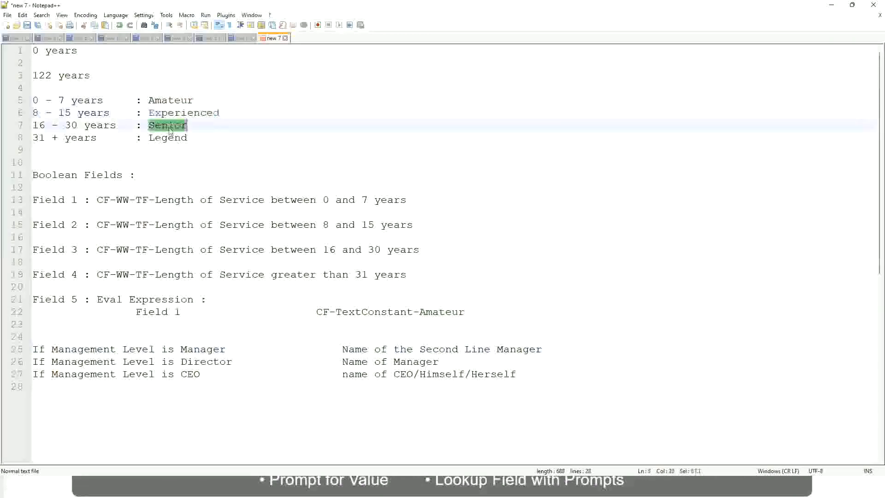
click(171, 137)
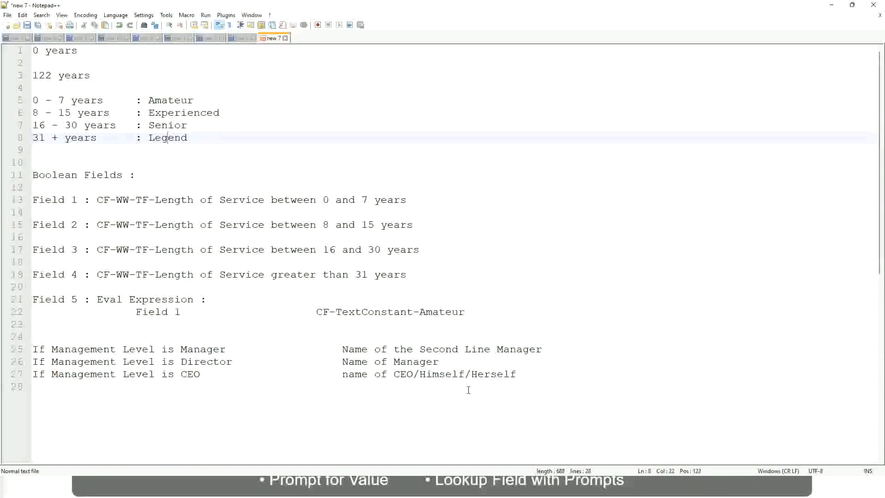
click(453, 374)
click(418, 361)
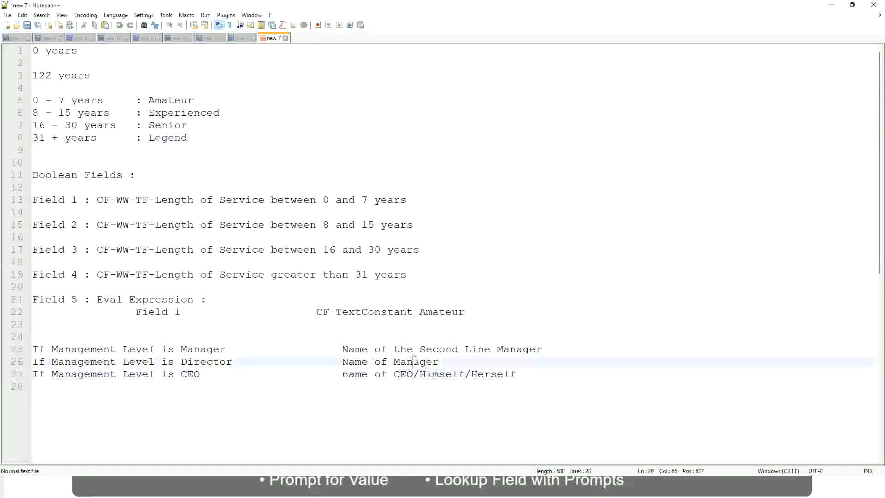
click(426, 351)
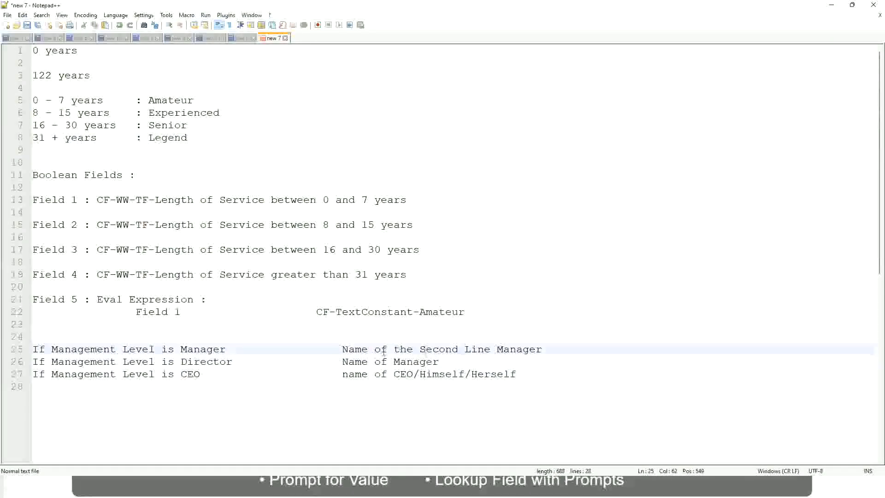
click(240, 366)
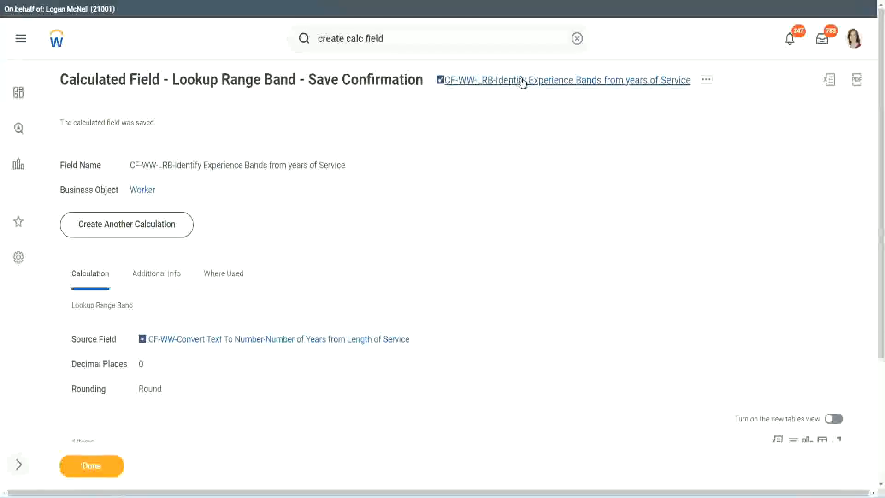
- Switch to Workday, copy the name of the saved calculated field CF-WW-LRB-Identify Experience Bands from years of Service, and close its save confirmation
right_click(520, 86)
click(548, 138)
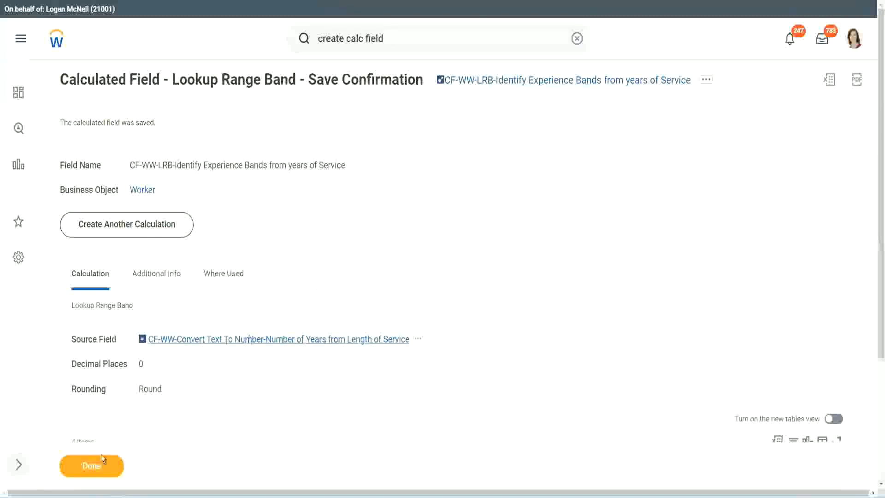
click(84, 473)
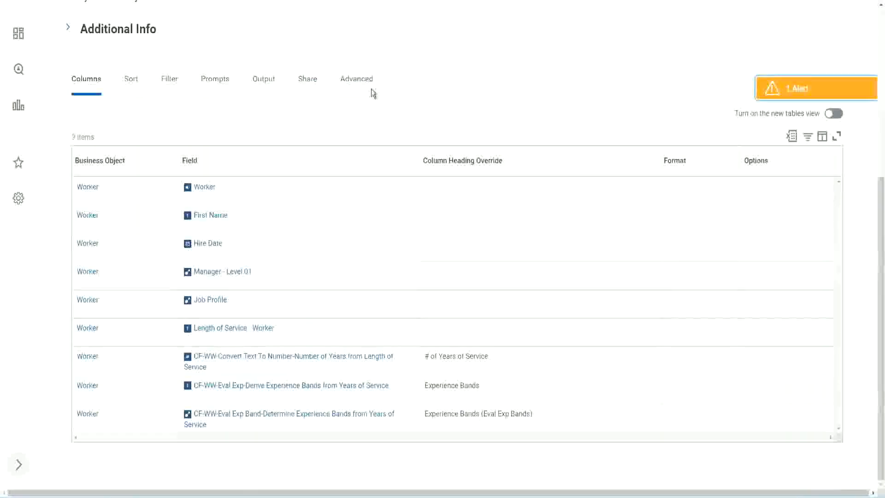
- Open the WW Employee Details custom report for editing
scroll(382, 108, up, 5)
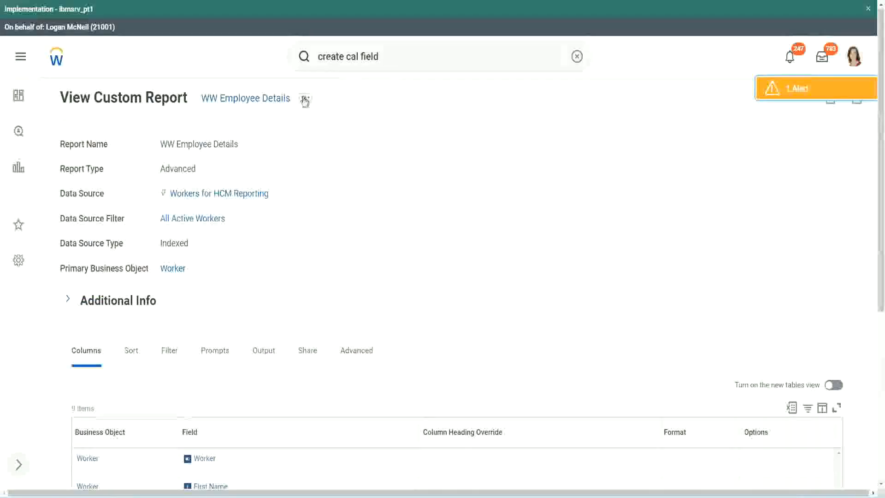
click(304, 99)
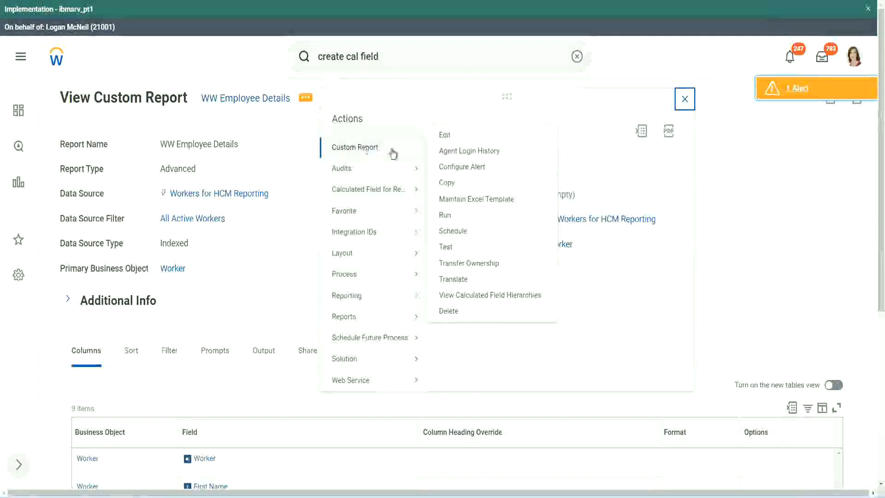
click(449, 135)
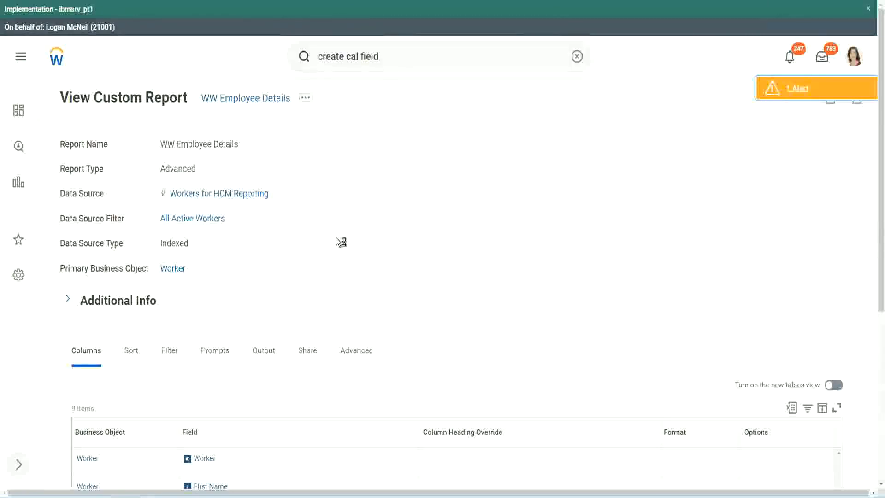
scroll(341, 241, down, 5)
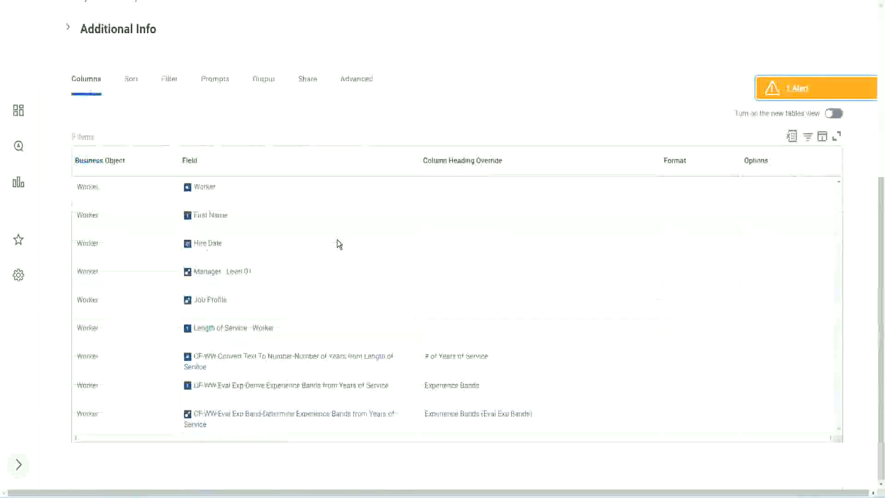
- Add a Worker column at the end of the report using the copied field CF-WW-LRB-Identify Experience Bands from years of Service
scroll(331, 257, down, 7)
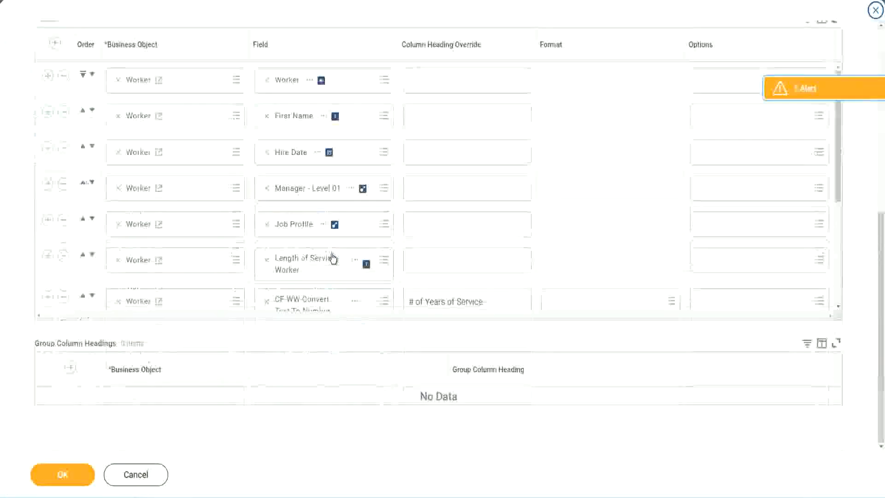
scroll(204, 267, down, 4)
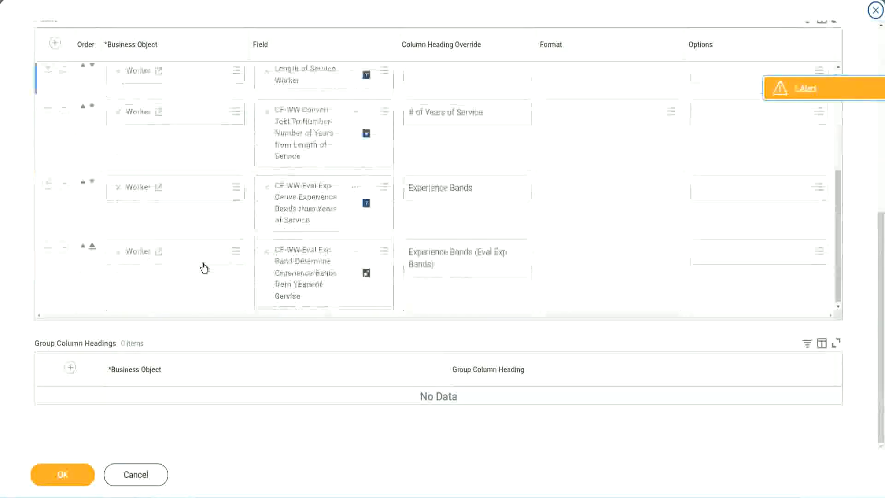
click(48, 247)
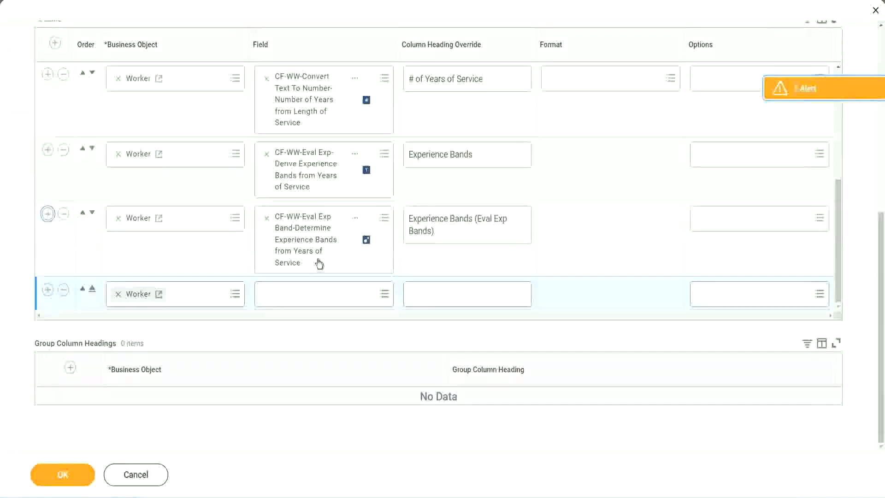
click(300, 295)
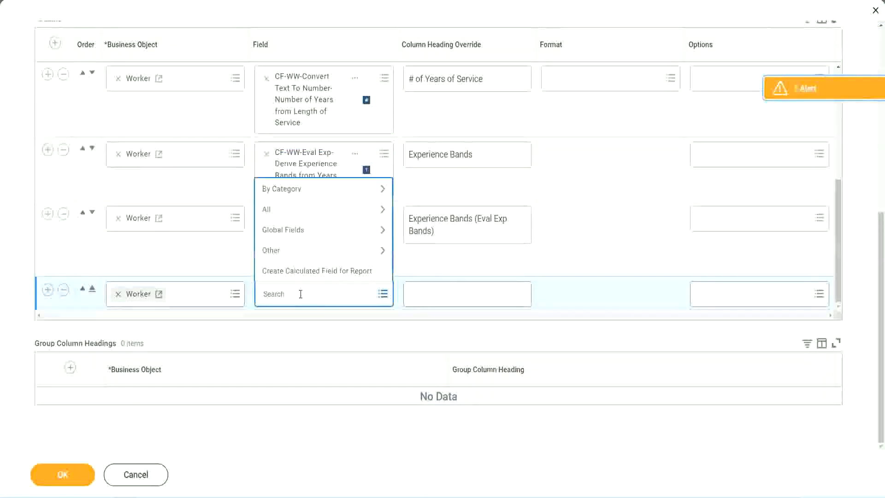
key(ctrl+v)
key(Return)
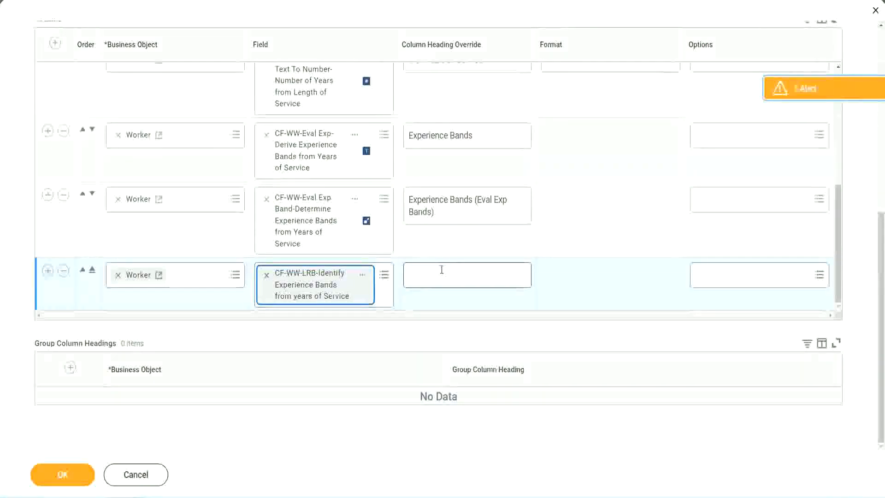
- Set the new column's heading override to "Experience Bands (LRB)"
click(442, 270)
text(Ex)
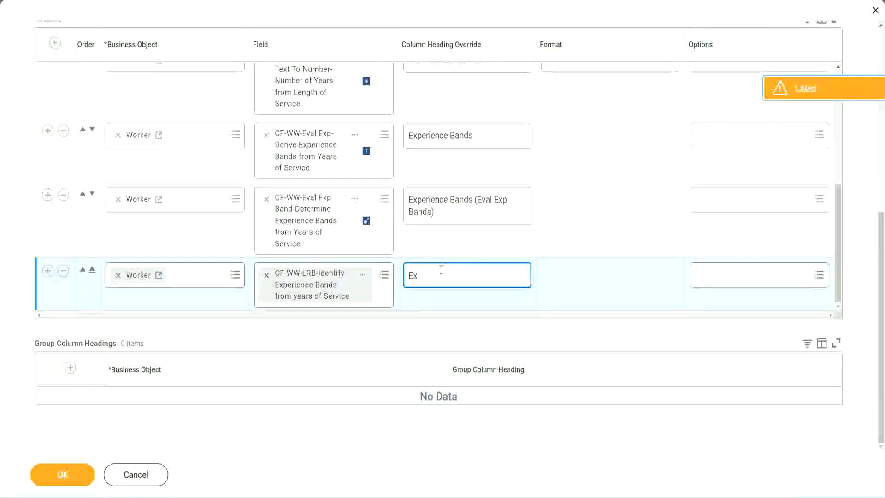
text(perienc)
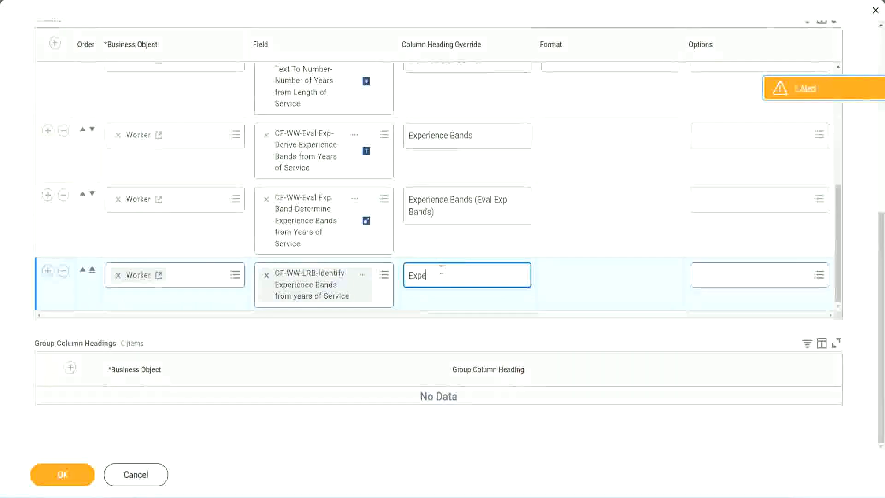
key(BackSpace)
key(BackSpace)
key(BackSpace)
key(BackSpace)
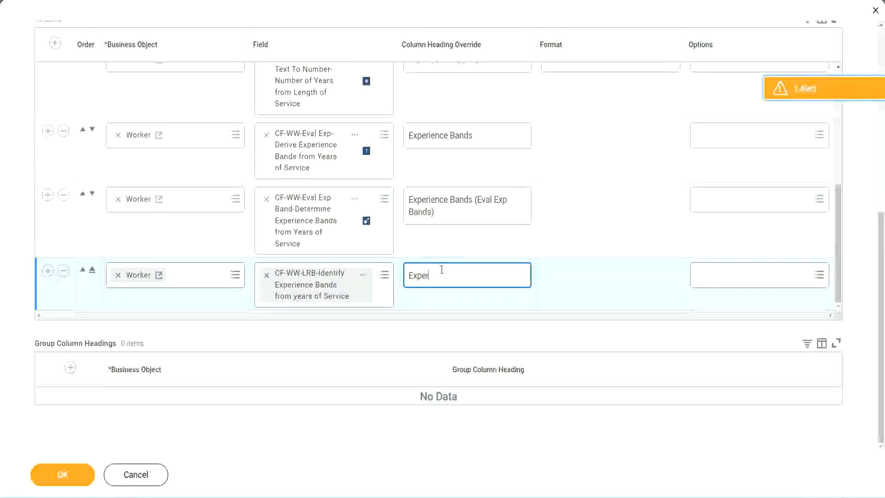
text(ience Band)
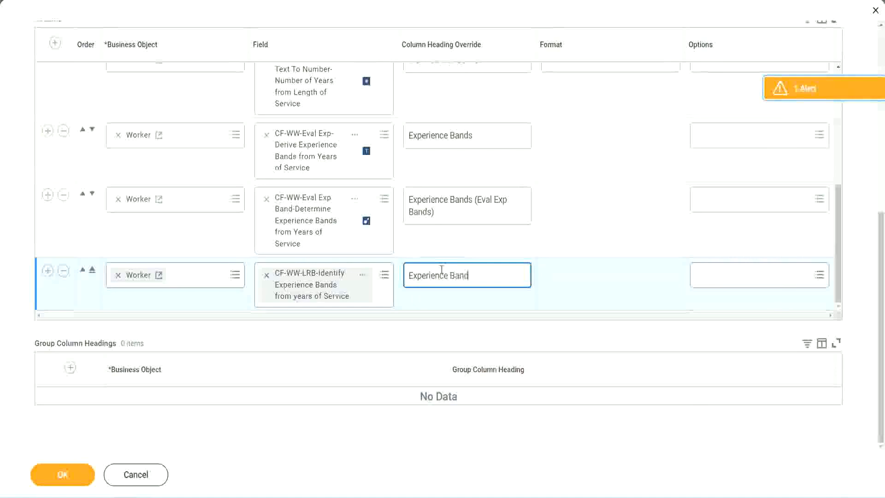
text(s (LRB))
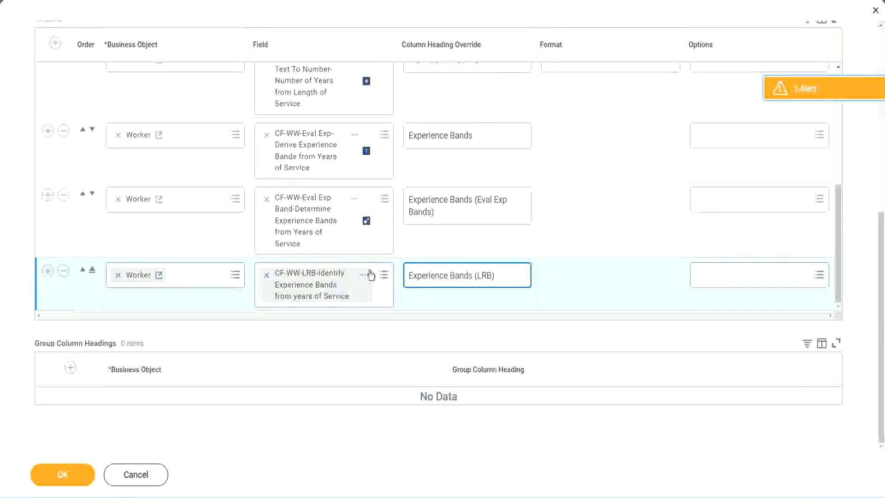
- Save the report changes and run WW Employee Details with all prompt values left blank
click(69, 477)
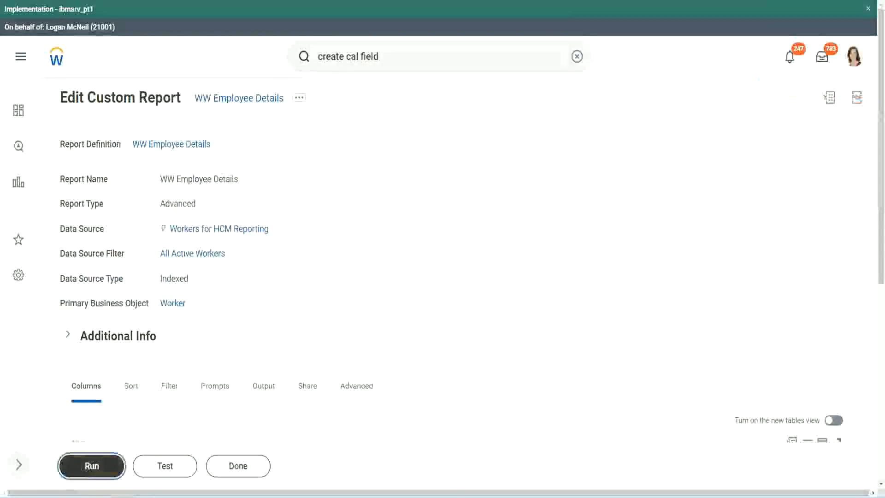
click(92, 466)
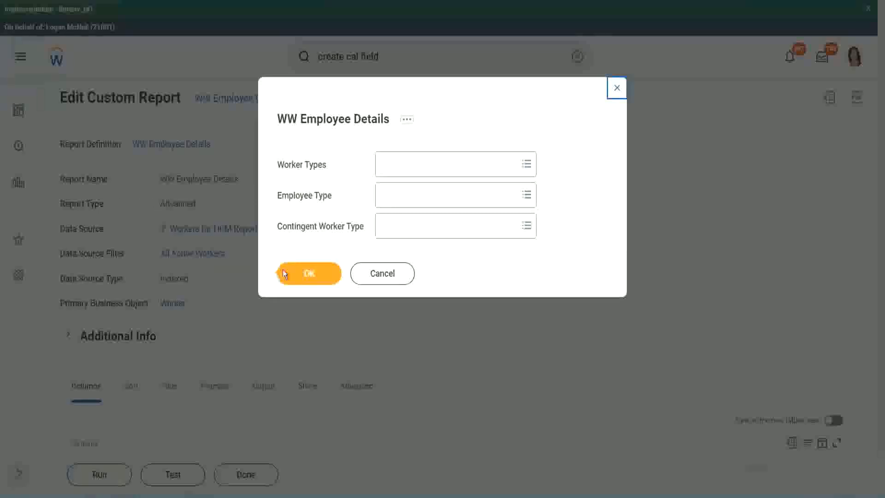
click(314, 276)
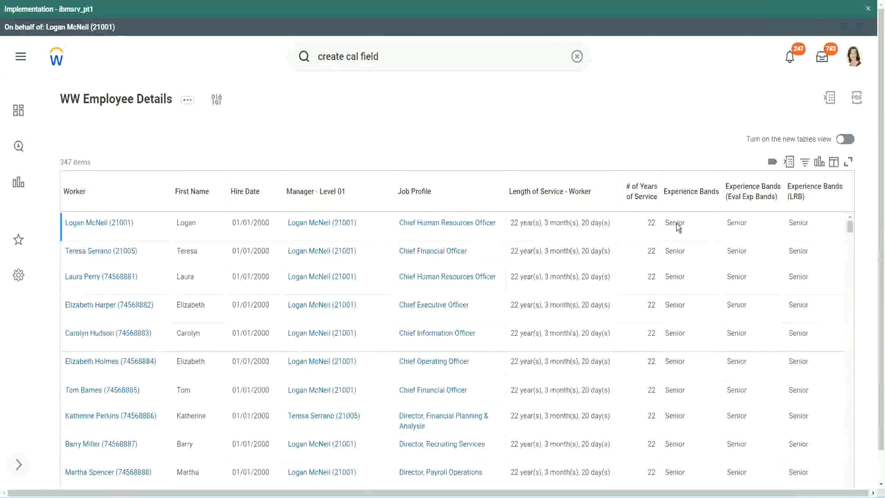
- Compare the values in the three Experience Bands columns across the workers in the report output
double_click(678, 223)
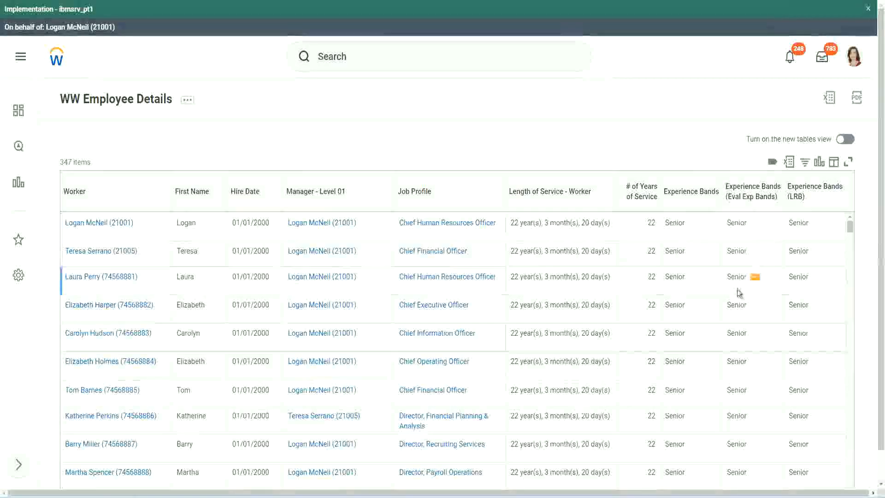
scroll(737, 290, down, 5)
scroll(734, 316, down, 5)
scroll(733, 315, down, 3)
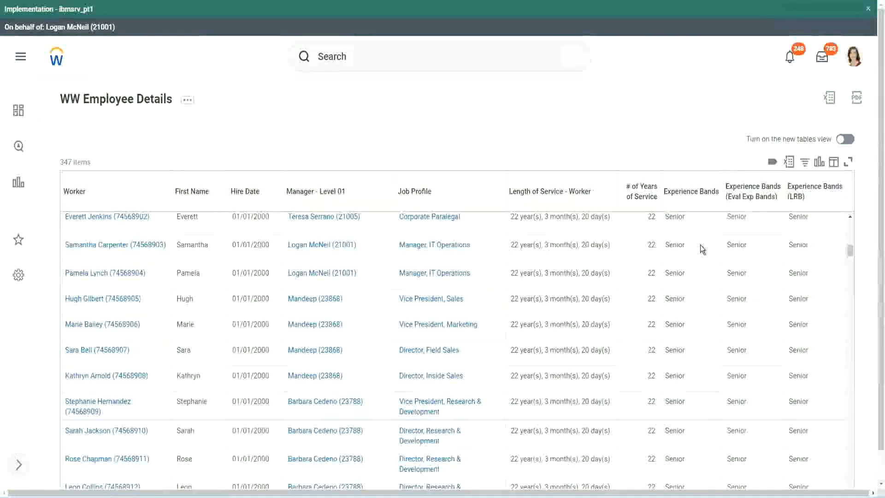
scroll(693, 374, down, 3)
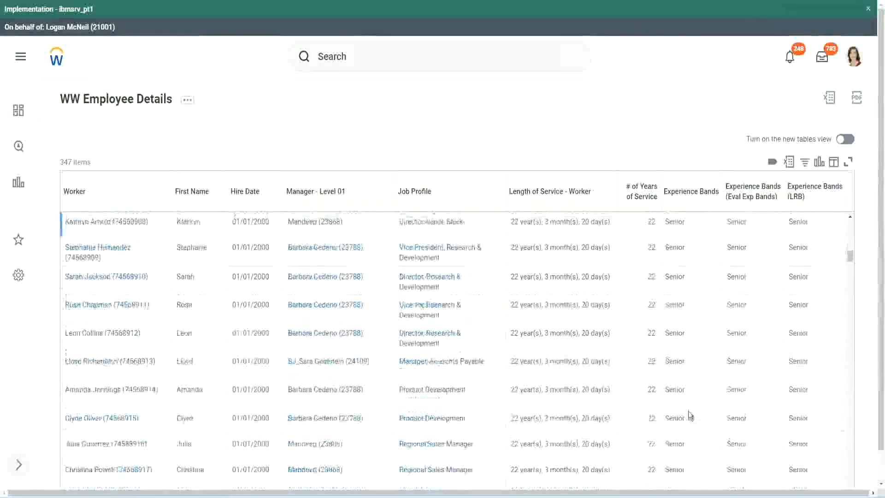
scroll(692, 327, down, 1)
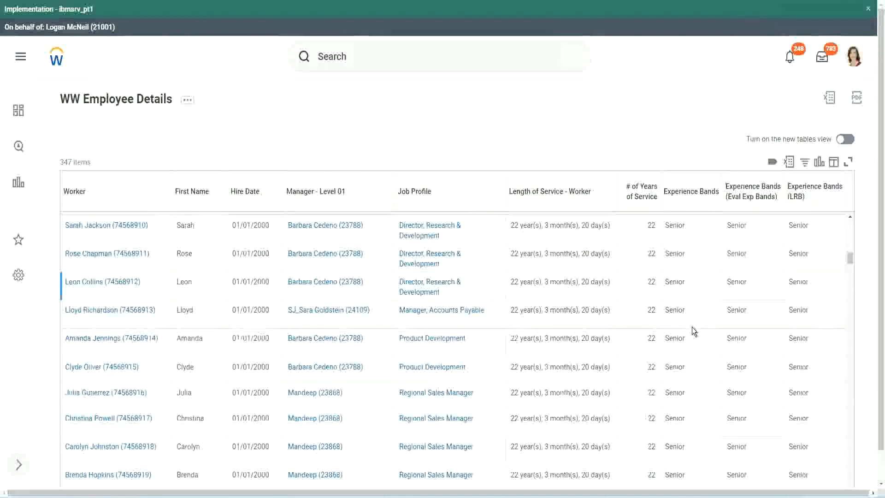